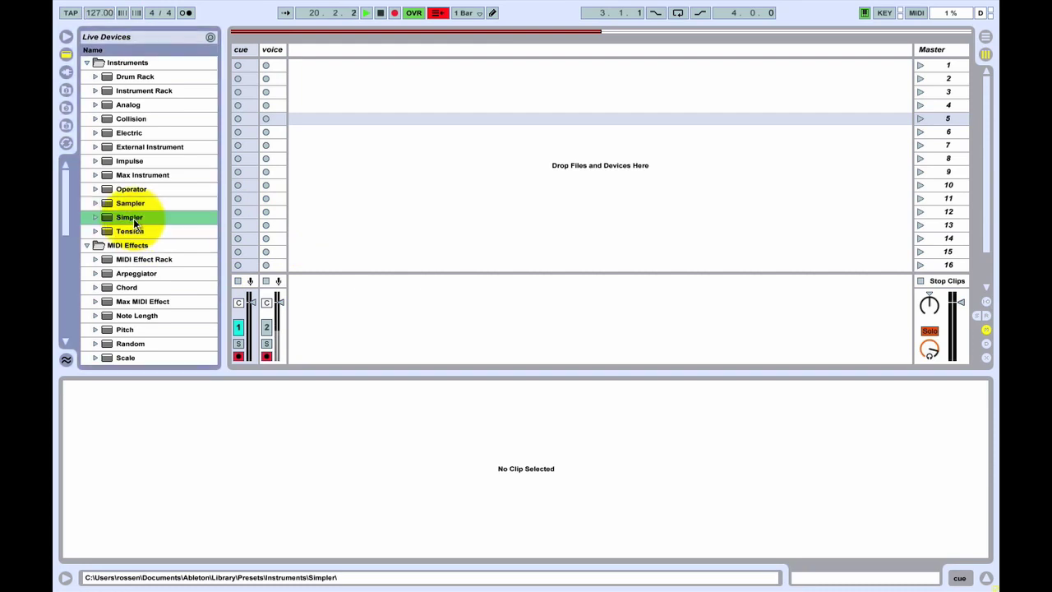
Add a new MIDI track holding a Simpler instrument and rename it Kick.
{"action": "left_click_drag", "start_coordinate": [136, 217], "coordinate": [374, 67]}
{"action": "left_click", "coordinate": [316, 50]}
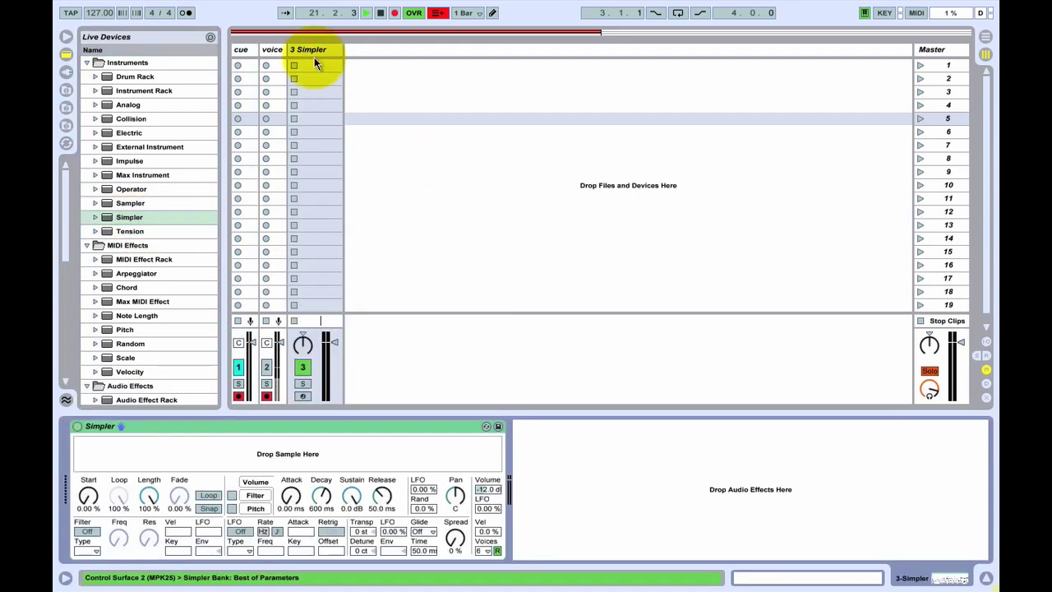
{"action": "right_click", "coordinate": [316, 51]}
{"action": "left_click", "coordinate": [359, 116]}
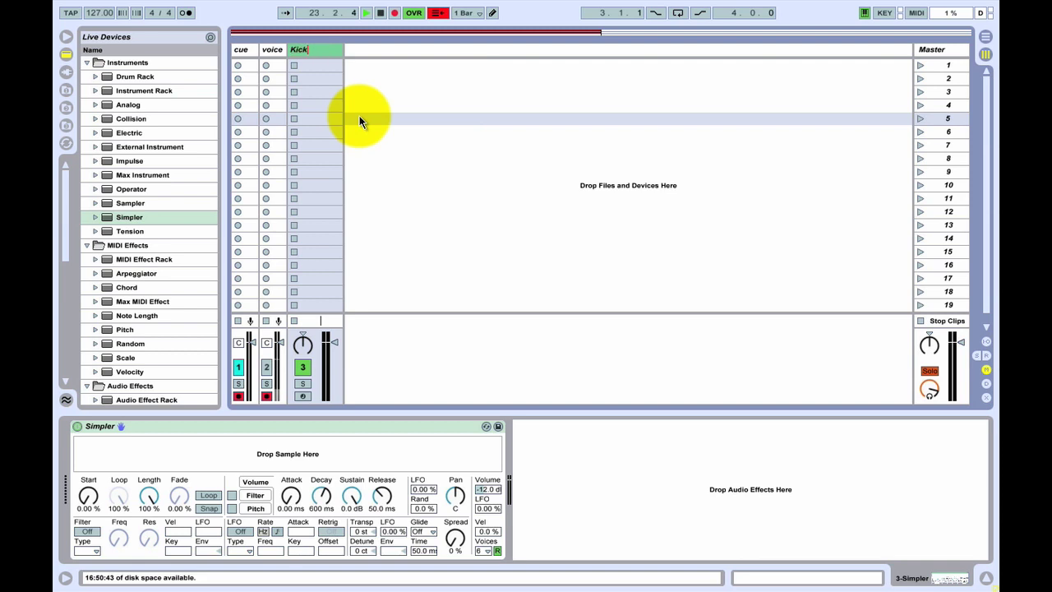
{"action": "key", "text": "Return"}
Preview the samples in the Lesson 2 folder and load kick.wav into the Kick track's Simpler.
{"action": "left_click", "coordinate": [66, 125]}
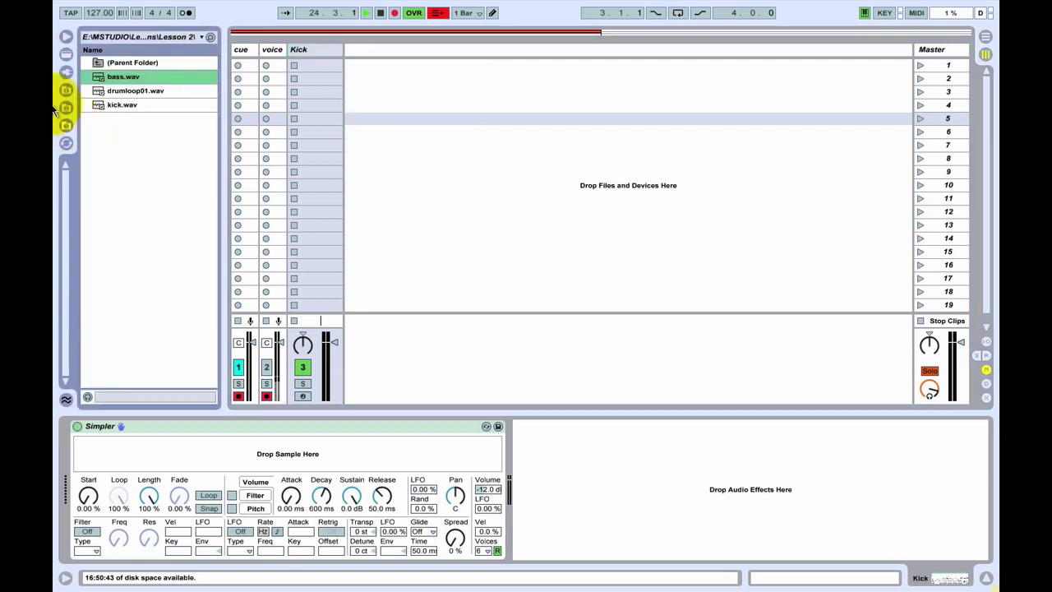
{"action": "left_click", "coordinate": [119, 108]}
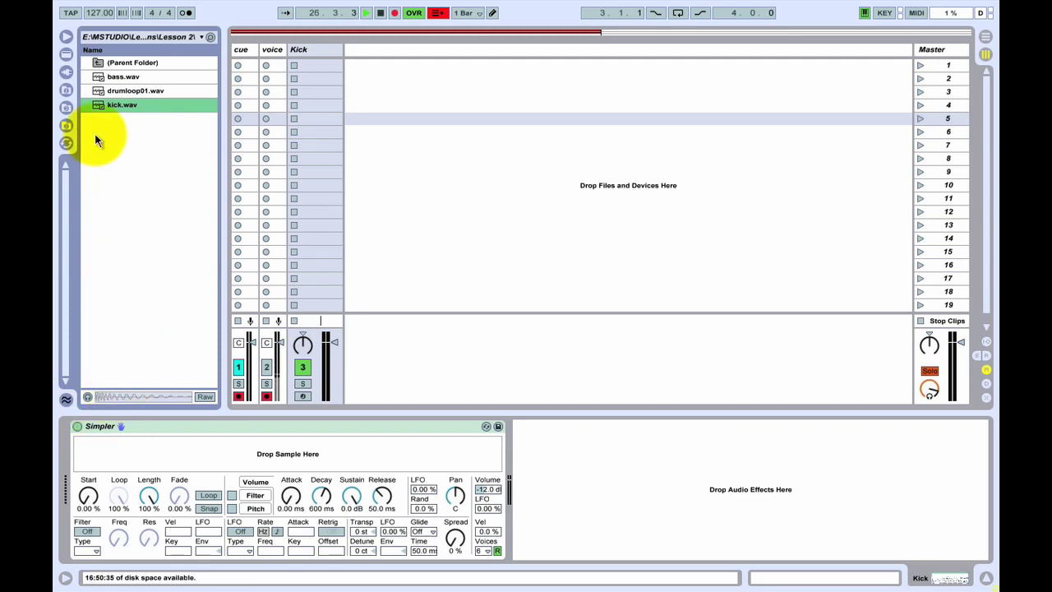
{"action": "left_click", "coordinate": [87, 397]}
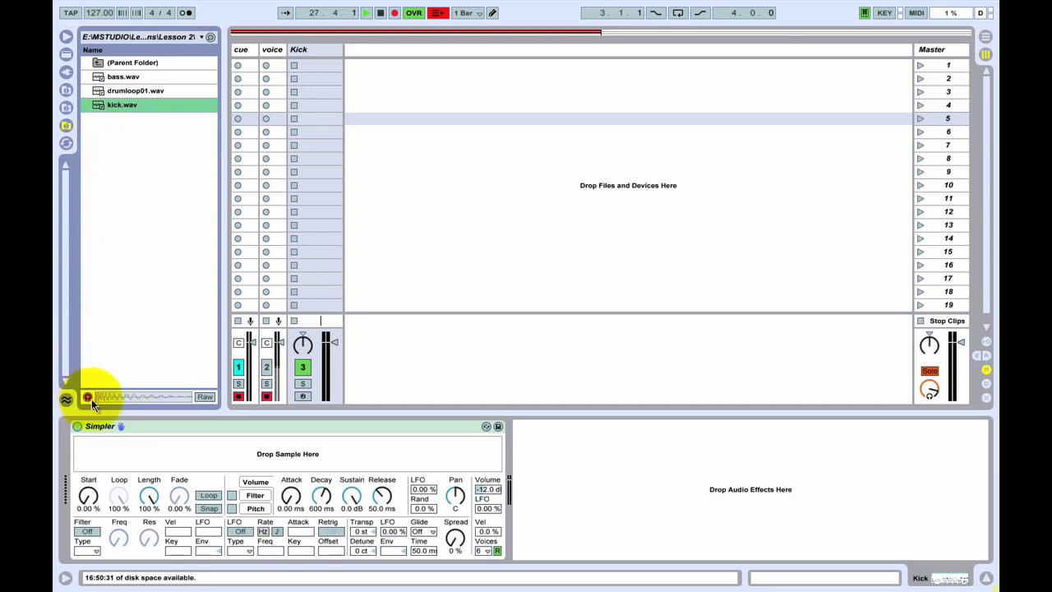
{"action": "left_click", "coordinate": [126, 93]}
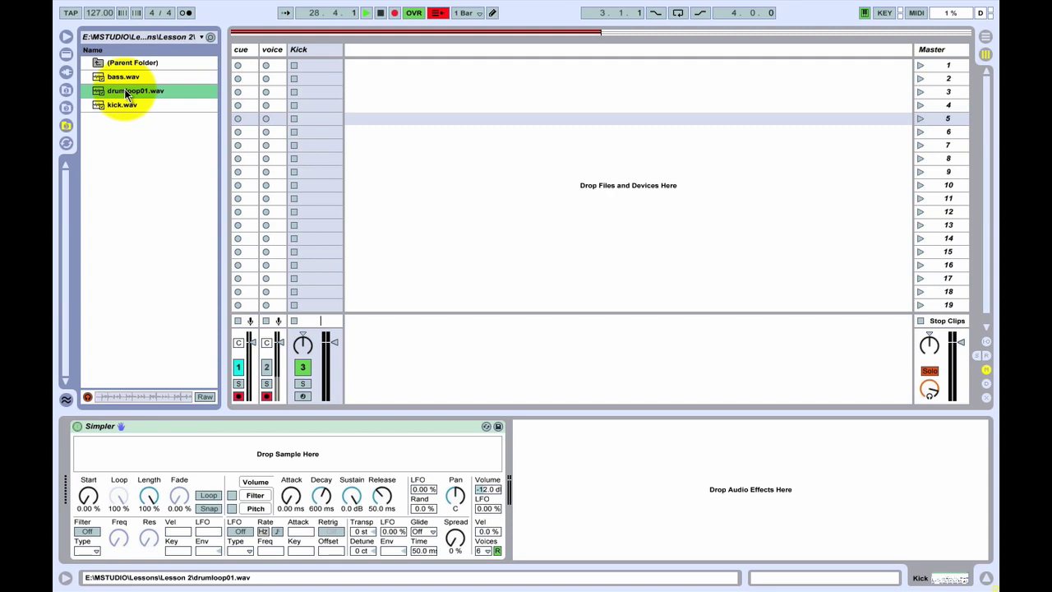
{"action": "left_click", "coordinate": [126, 80]}
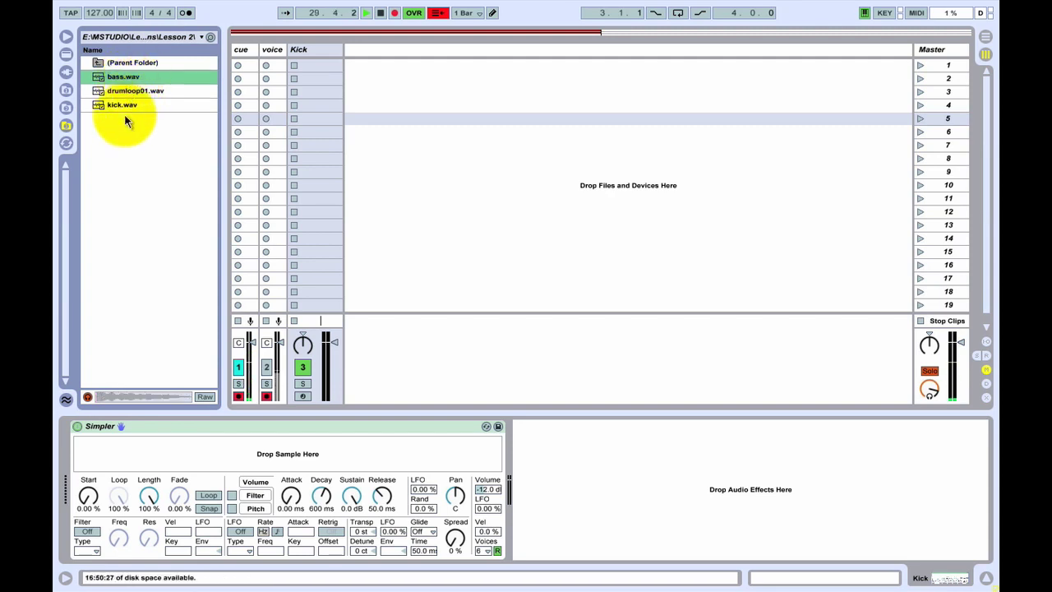
{"action": "left_click", "coordinate": [115, 108]}
{"action": "left_click_drag", "start_coordinate": [116, 106], "coordinate": [326, 455]}
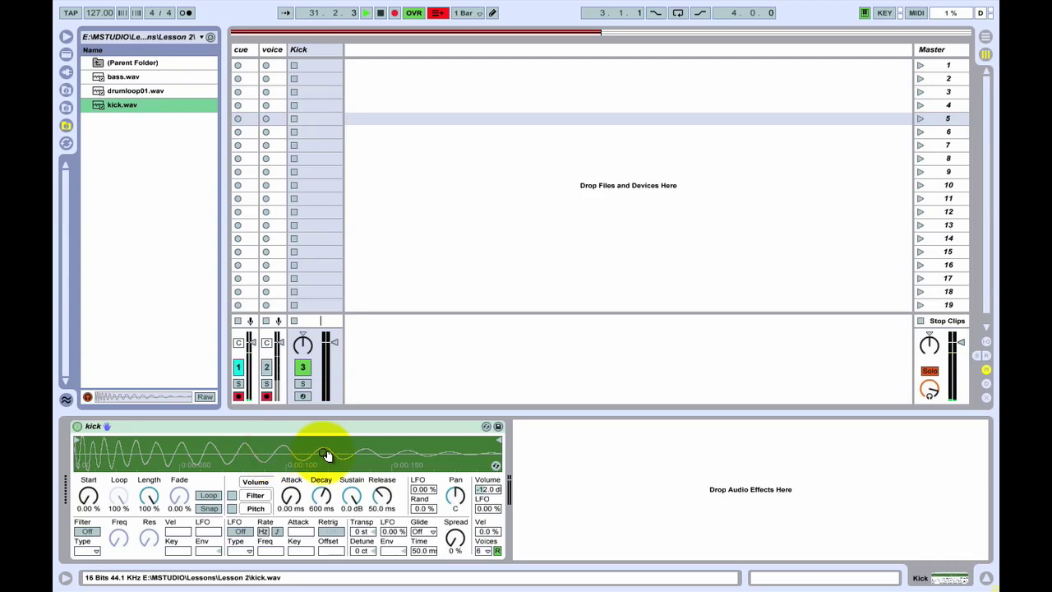
Create a one-bar MIDI clip in the Kick track's first slot with a C3 note on all four beats, and play it.
{"action": "double_click", "coordinate": [311, 65]}
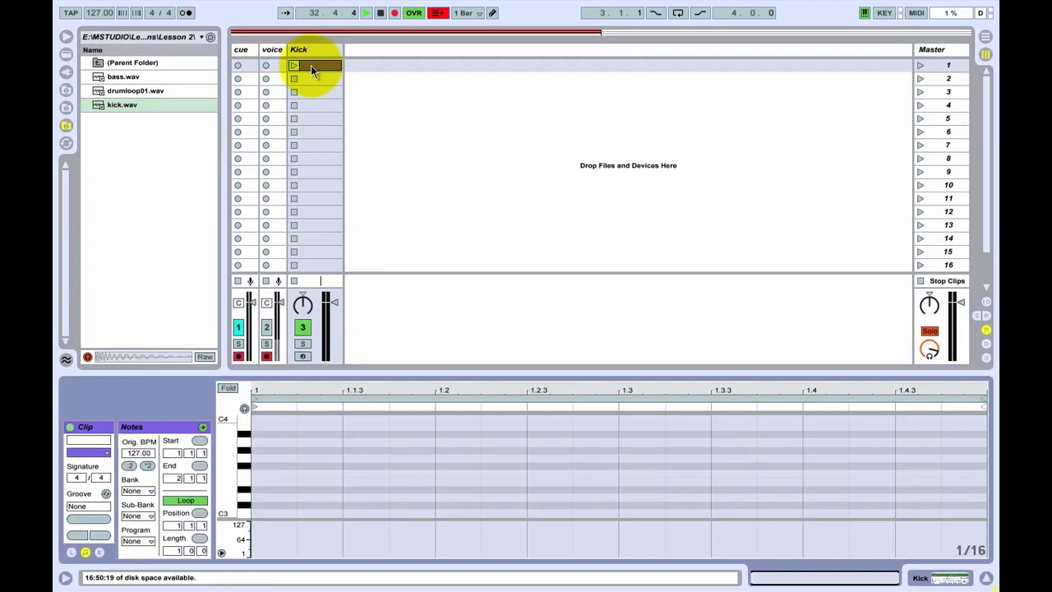
{"action": "left_click", "coordinate": [272, 500]}
{"action": "double_click", "coordinate": [261, 513]}
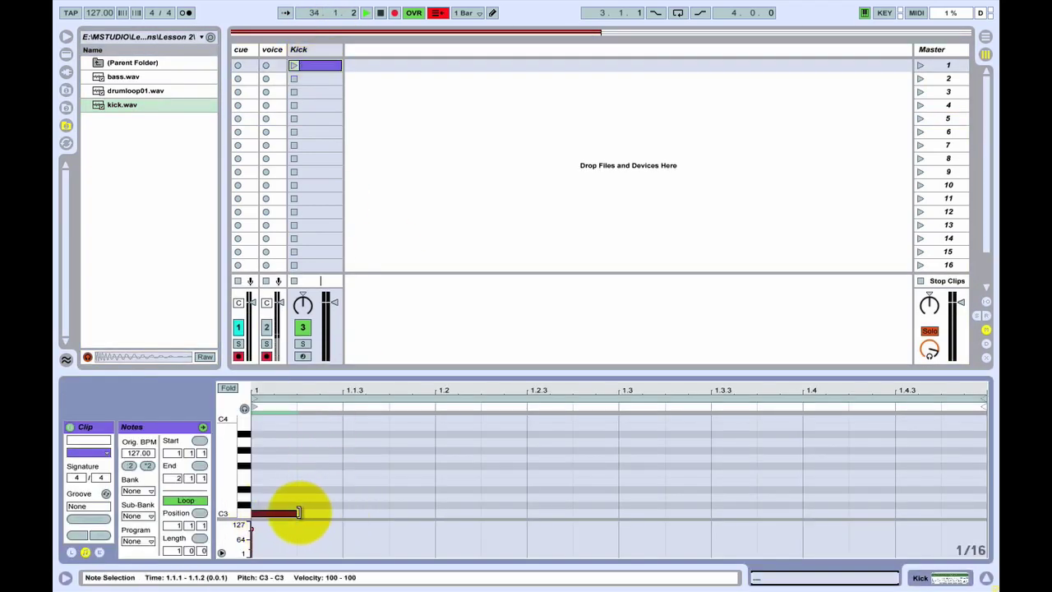
{"action": "left_click_drag", "start_coordinate": [299, 512], "coordinate": [916, 505]}
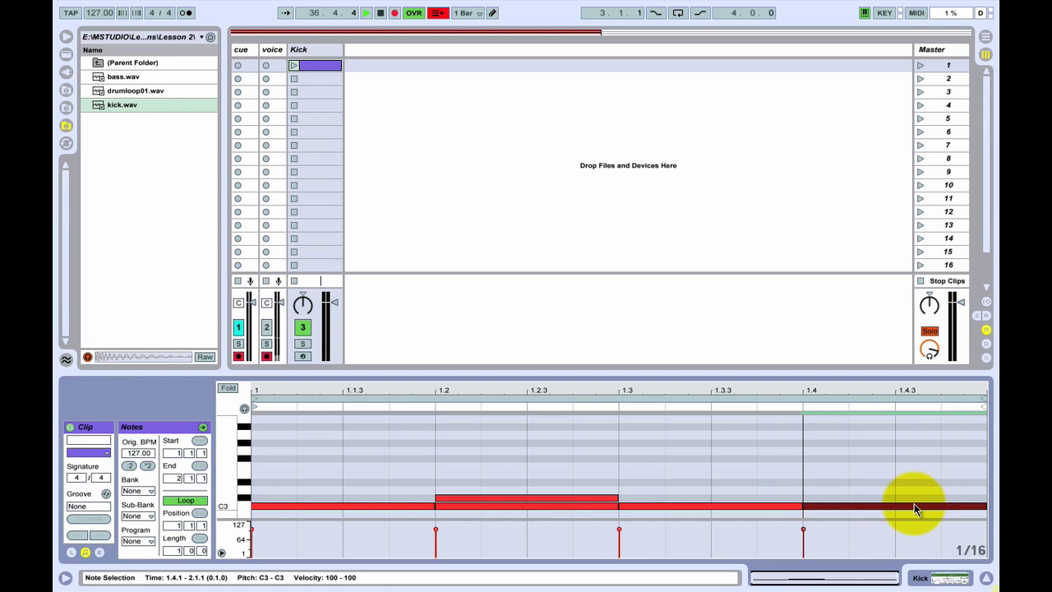
{"action": "left_click", "coordinate": [552, 498]}
{"action": "key", "text": "Delete"}
{"action": "left_click", "coordinate": [300, 66]}
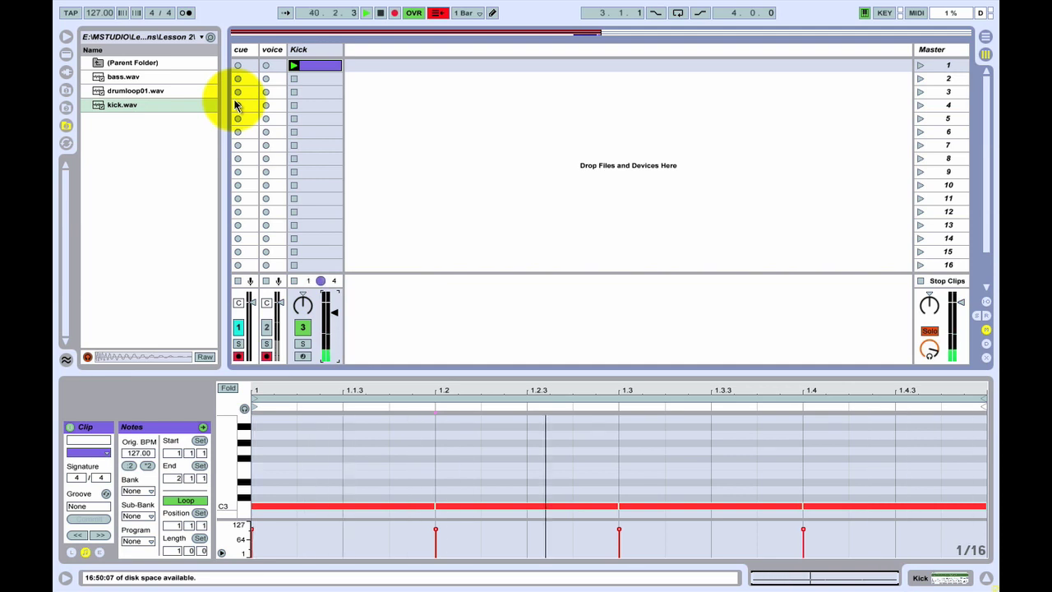
Add a second MIDI track holding a Simpler instrument and rename it bass.
{"action": "left_click", "coordinate": [66, 54]}
{"action": "left_click_drag", "start_coordinate": [113, 219], "coordinate": [433, 82]}
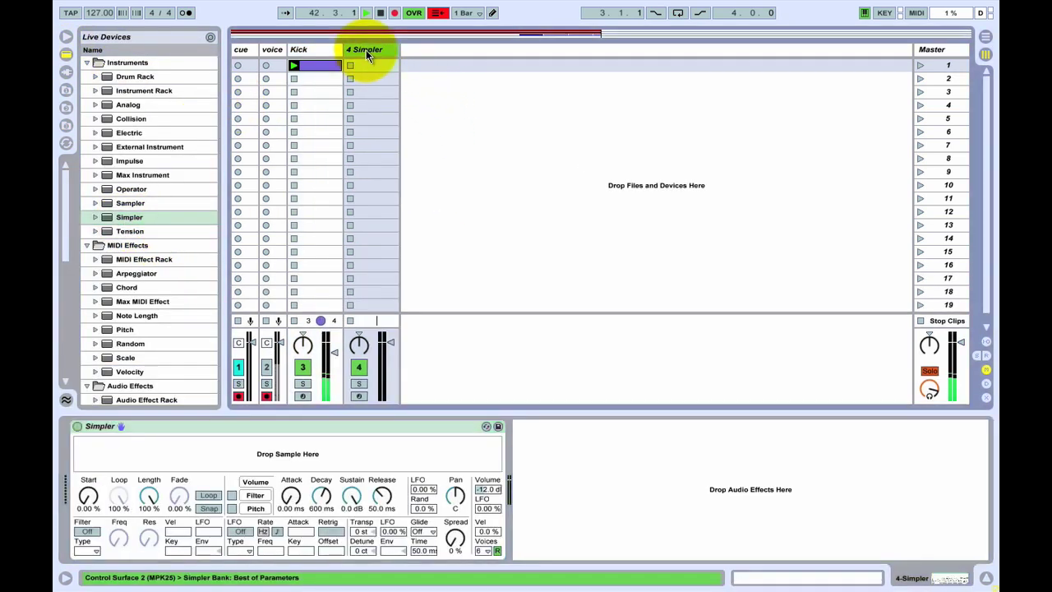
{"action": "key", "text": "super+r"}
{"action": "type", "text": "bass"}
{"action": "key", "text": "Return"}
Load the bass.wav sample into the bass track's Simpler.
{"action": "left_click", "coordinate": [65, 125]}
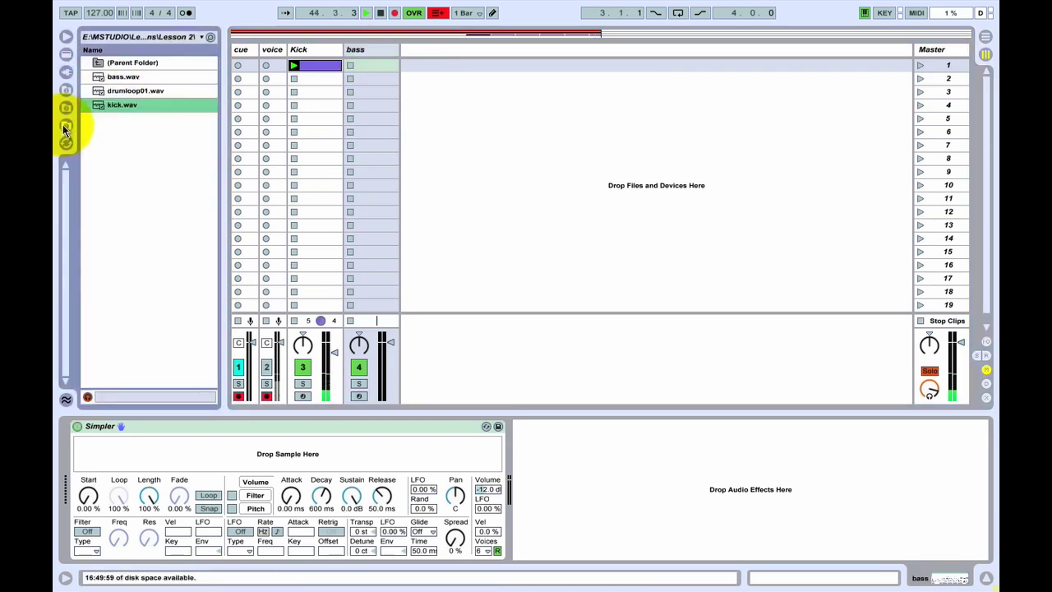
{"action": "left_click", "coordinate": [129, 77]}
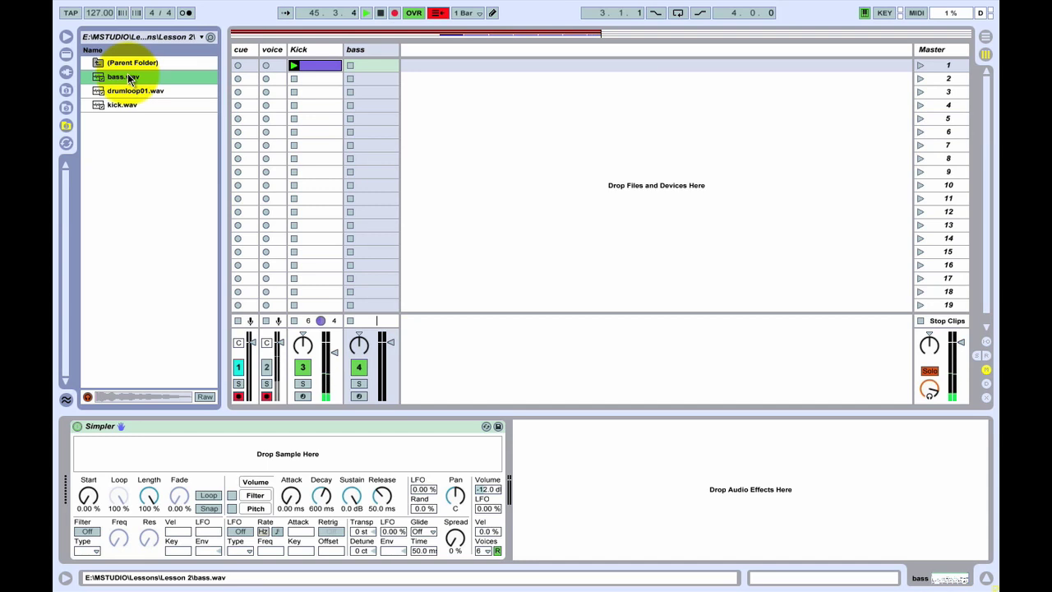
{"action": "left_click_drag", "start_coordinate": [130, 78], "coordinate": [251, 456]}
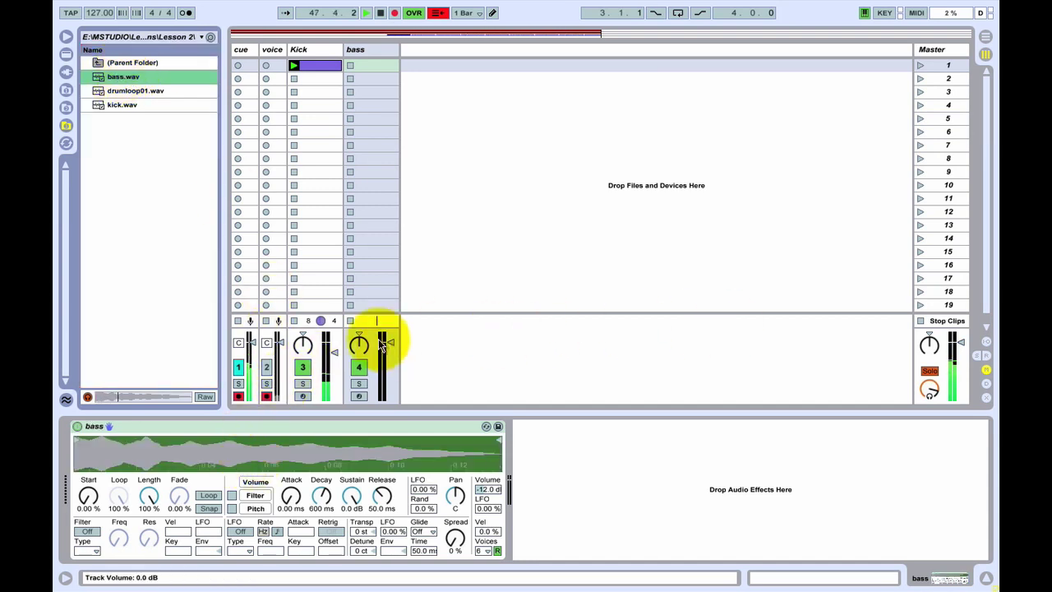
Stop all clips and turn off sample previewing in the file browser.
{"action": "left_click", "coordinate": [921, 322]}
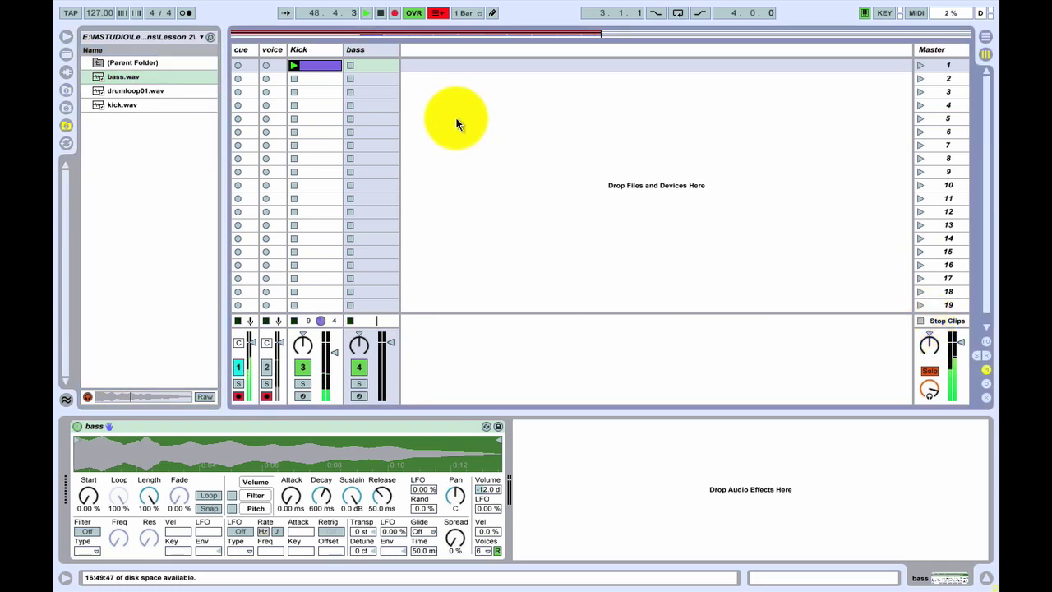
{"action": "left_click", "coordinate": [88, 395]}
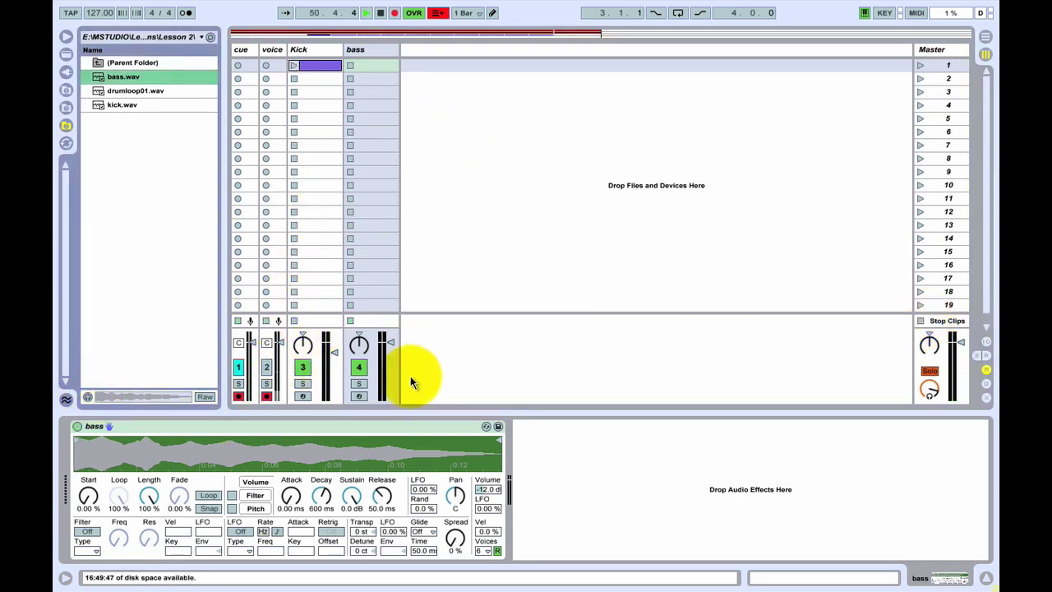
Arm the bass track and record a bass line to the metronome in its first slot, disarming it after the take.
{"action": "left_click", "coordinate": [358, 397]}
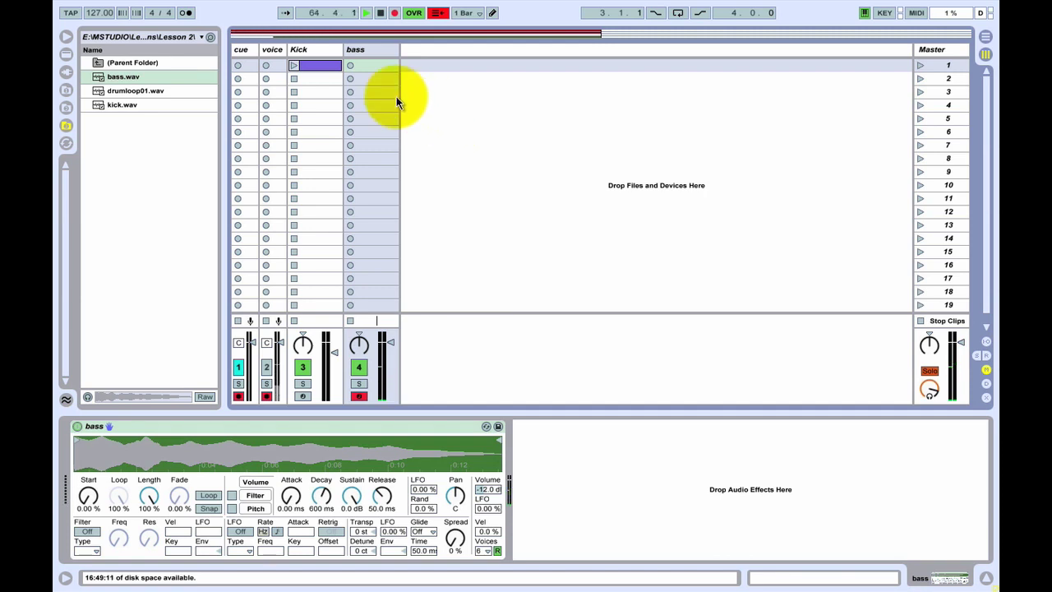
{"action": "left_click", "coordinate": [184, 13]}
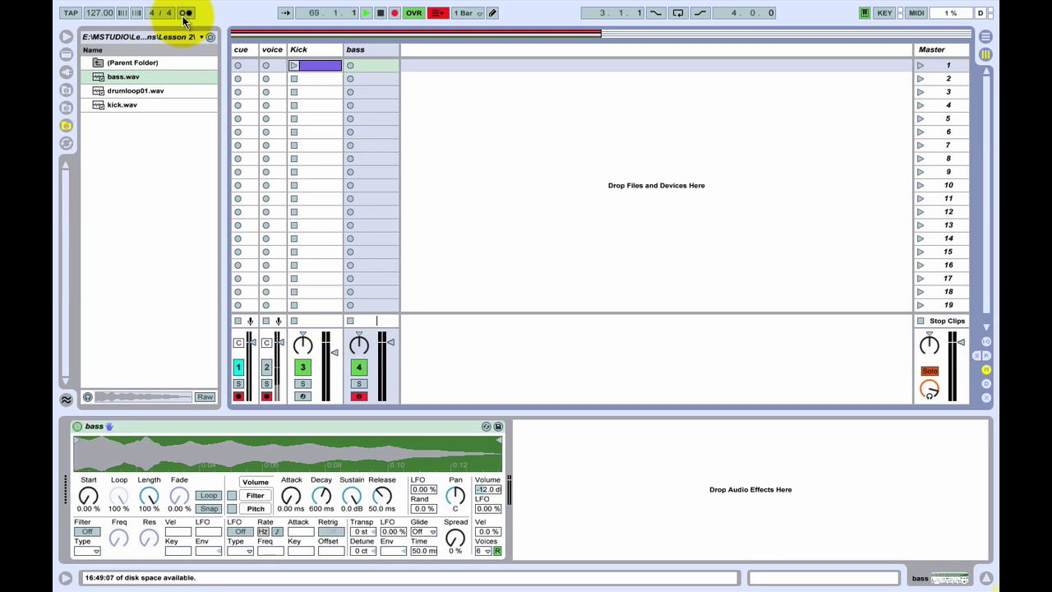
{"action": "left_click", "coordinate": [349, 66]}
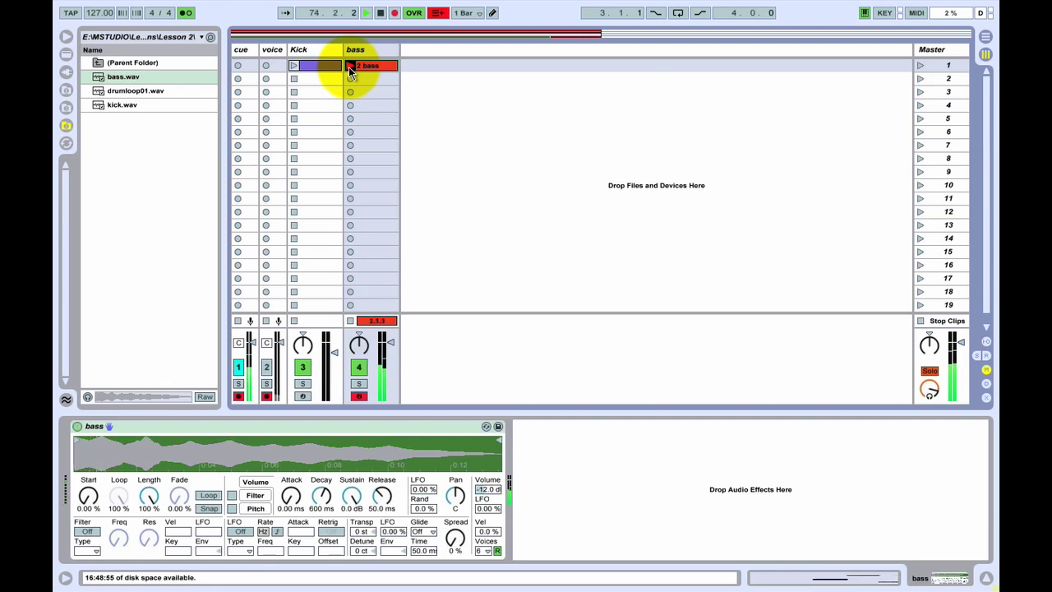
{"action": "left_click", "coordinate": [921, 321]}
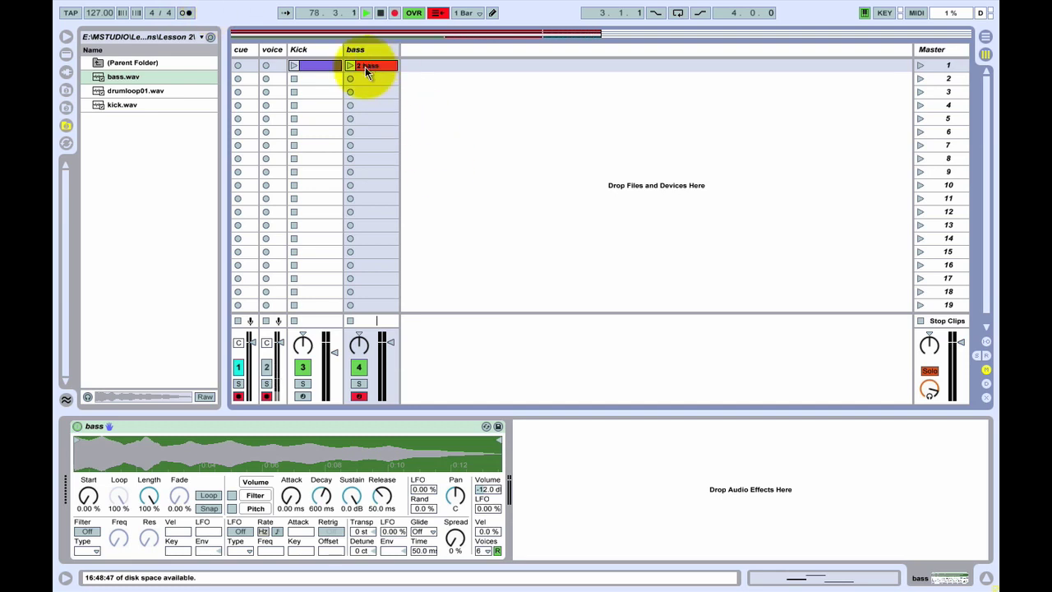
{"action": "left_click", "coordinate": [359, 396]}
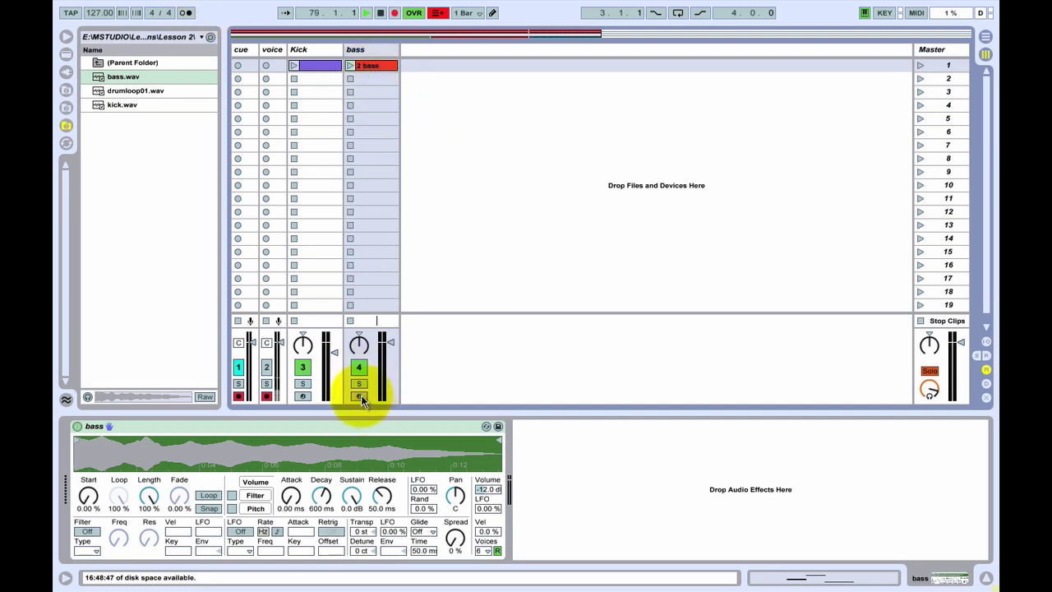
Shift all recorded notes of the bass clip to bar 1 and shorten its loop length to two bars.
{"action": "left_click", "coordinate": [378, 64]}
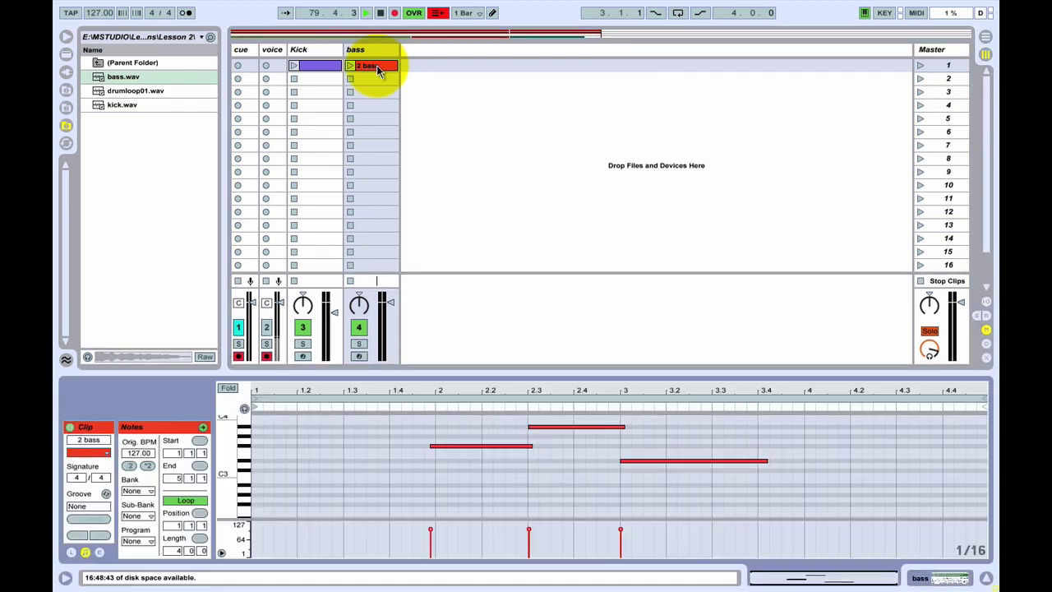
{"action": "left_click", "coordinate": [505, 354]}
{"action": "left_click_drag", "start_coordinate": [504, 374], "coordinate": [502, 281]}
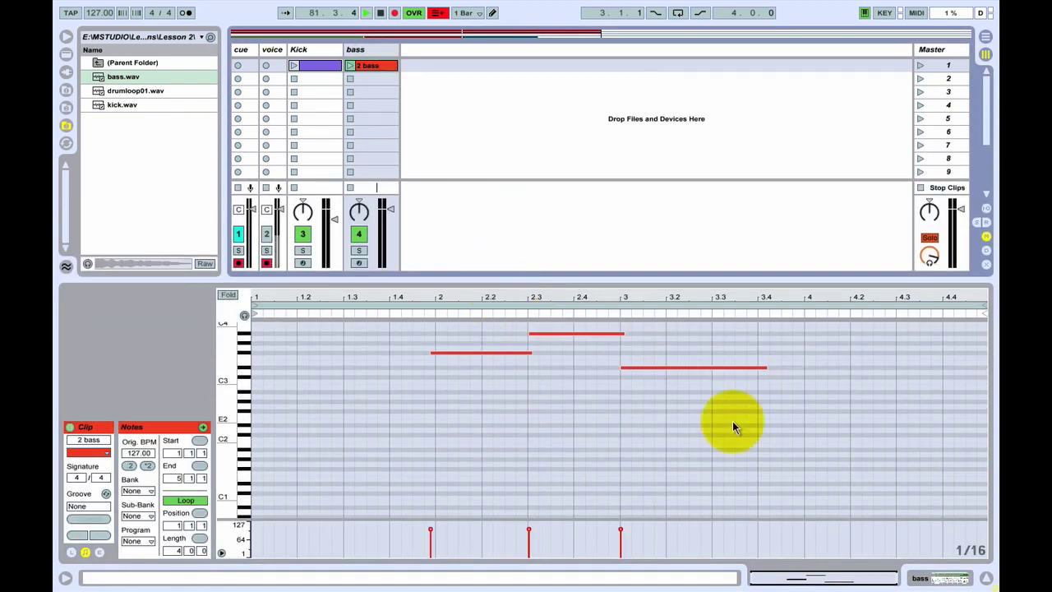
{"action": "left_click_drag", "start_coordinate": [725, 446], "coordinate": [295, 355]}
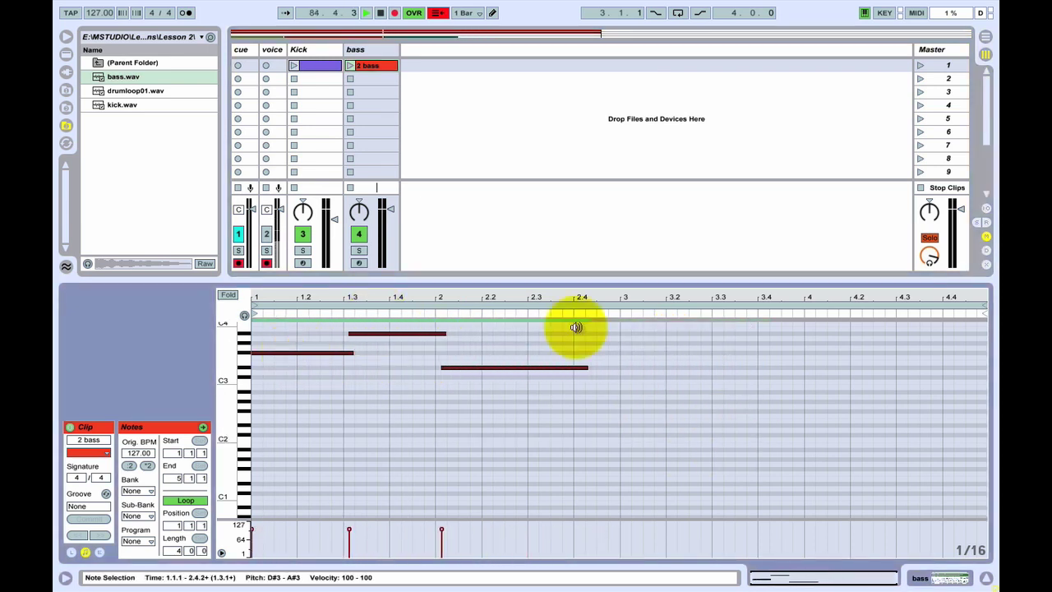
{"action": "left_click_drag", "start_coordinate": [974, 312], "coordinate": [575, 322]}
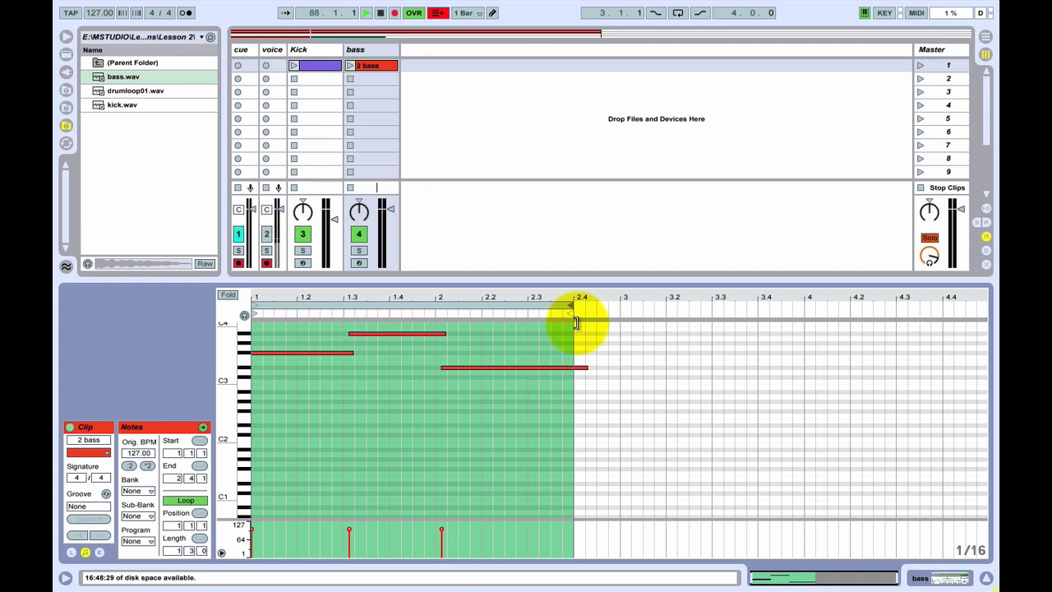
{"action": "left_click_drag", "start_coordinate": [575, 322], "coordinate": [626, 319]}
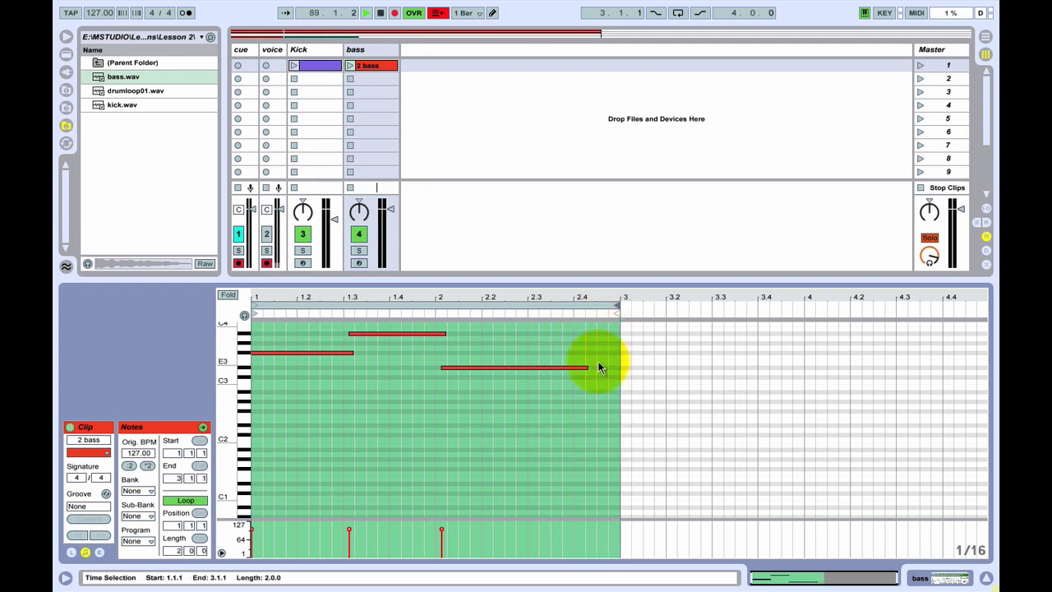
Align the bass notes to the grid: first ending at 1.3, second spanning 1.3 to 2, third spanning 2 to 3.
{"action": "left_click", "coordinate": [362, 339]}
{"action": "mouse_move", "coordinate": [363, 338]}
{"action": "left_mouse_down"}
{"action": "mouse_move", "coordinate": [345, 340]}
{"action": "mouse_move", "coordinate": [367, 337]}
{"action": "left_mouse_up"}
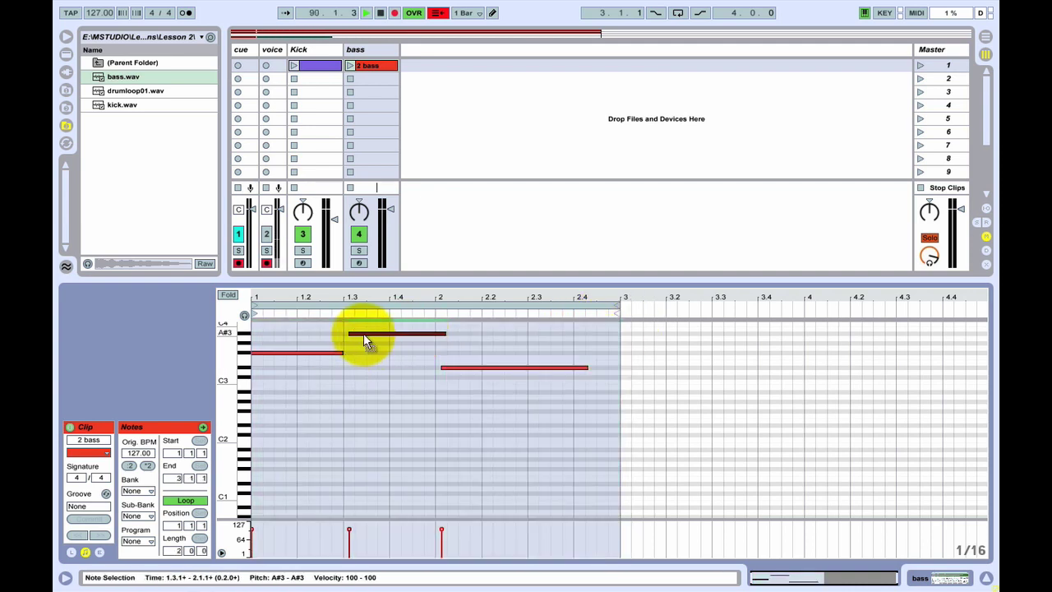
{"action": "left_click_drag", "start_coordinate": [440, 335], "coordinate": [437, 337]}
{"action": "left_click_drag", "start_coordinate": [467, 368], "coordinate": [461, 364]}
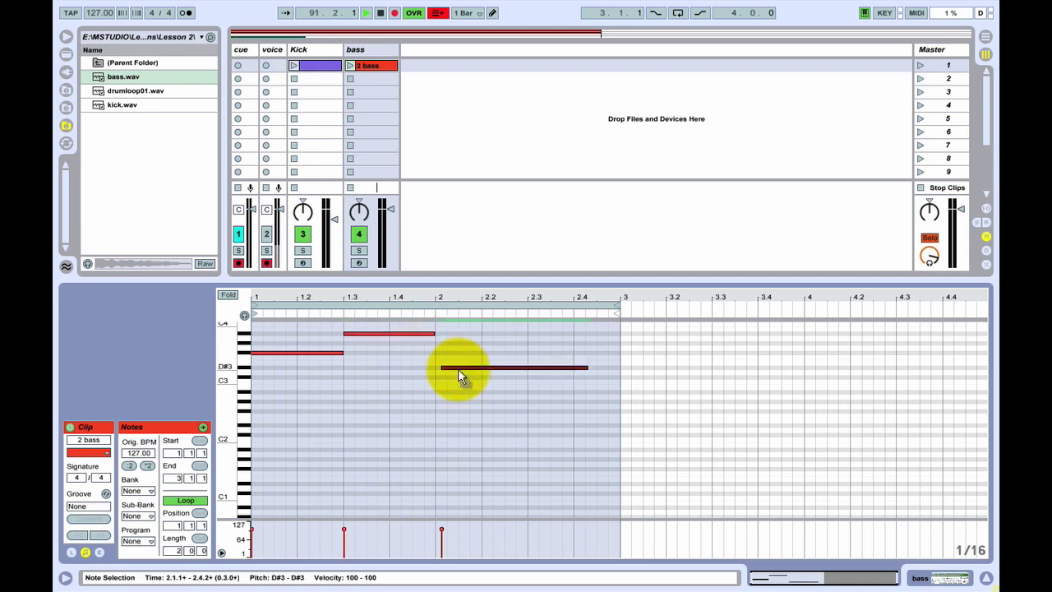
{"action": "left_click_drag", "start_coordinate": [581, 366], "coordinate": [620, 367]}
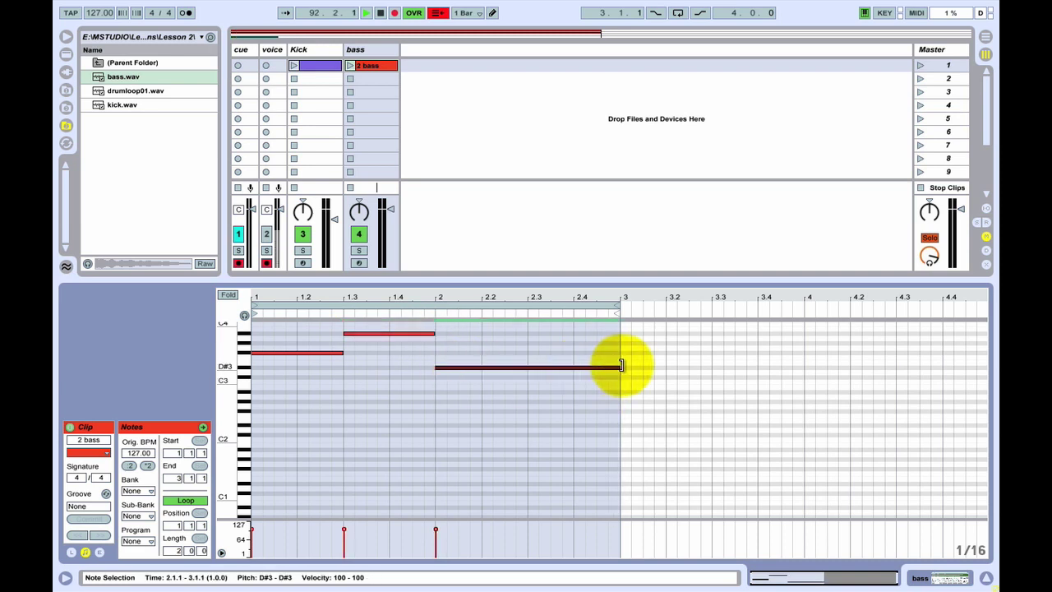
Play the bass and Kick clips together and lower the bass track's volume to about -4 dB.
{"action": "left_click", "coordinate": [350, 66]}
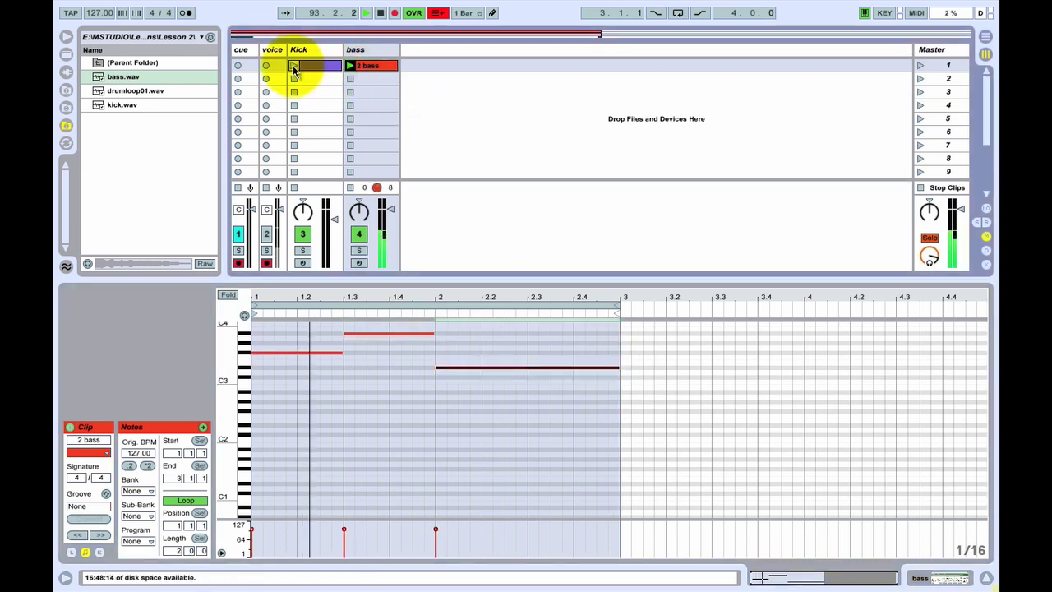
{"action": "left_click", "coordinate": [293, 66]}
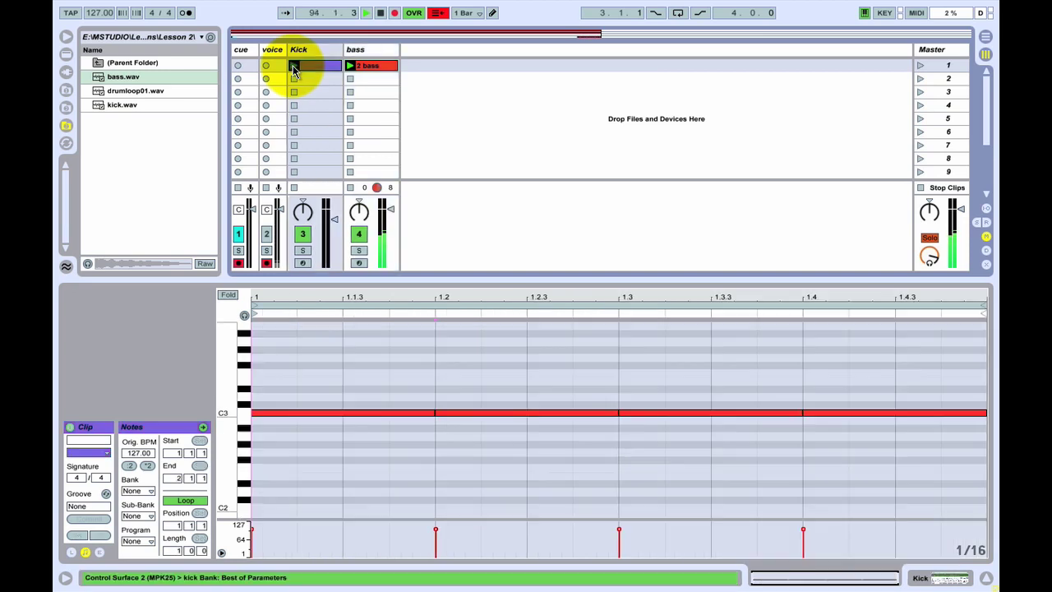
{"action": "left_click", "coordinate": [374, 68]}
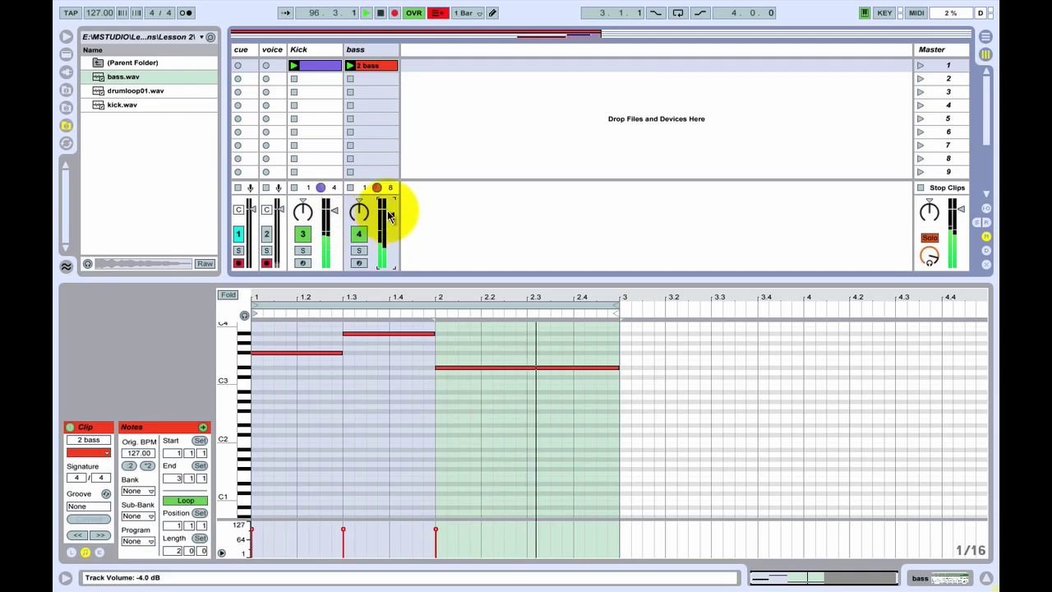
{"action": "left_click_drag", "start_coordinate": [387, 210], "coordinate": [381, 220]}
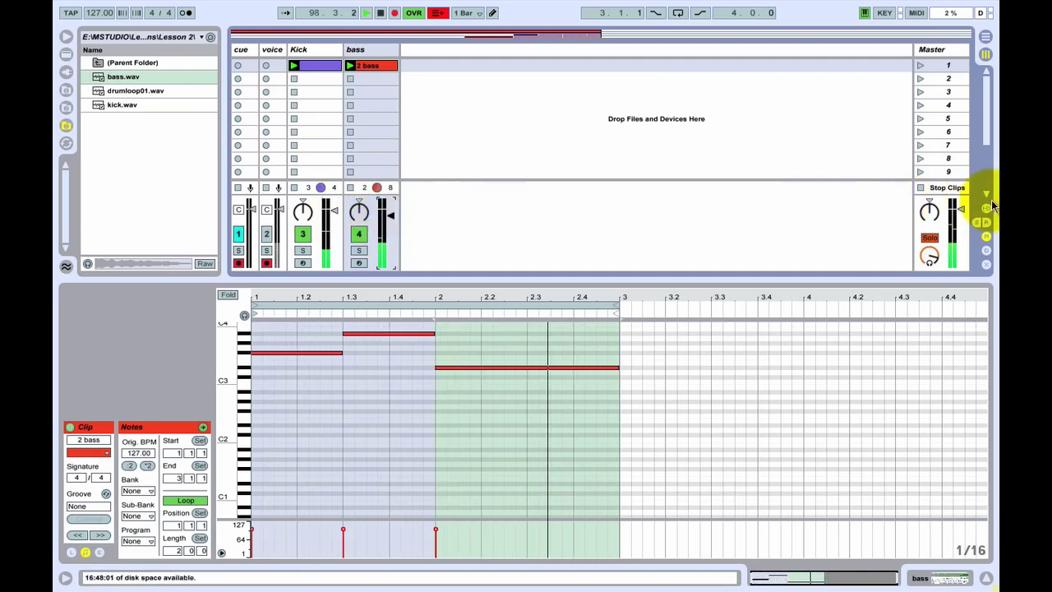
Stop all playing clips and add the Compressor audio effect after the Simpler on the bass track.
{"action": "left_click", "coordinate": [925, 190]}
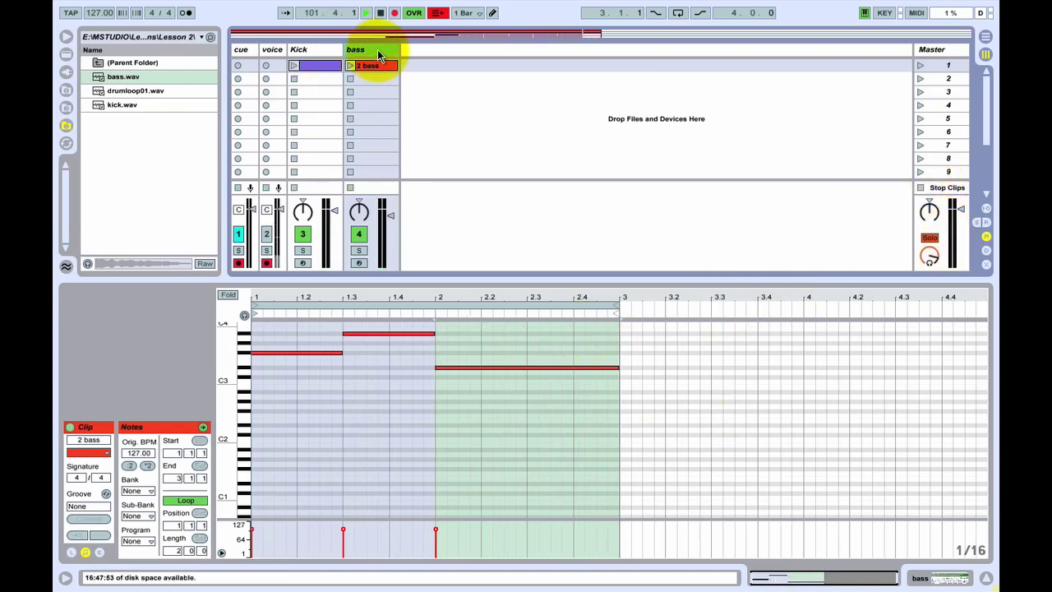
{"action": "left_click", "coordinate": [66, 38]}
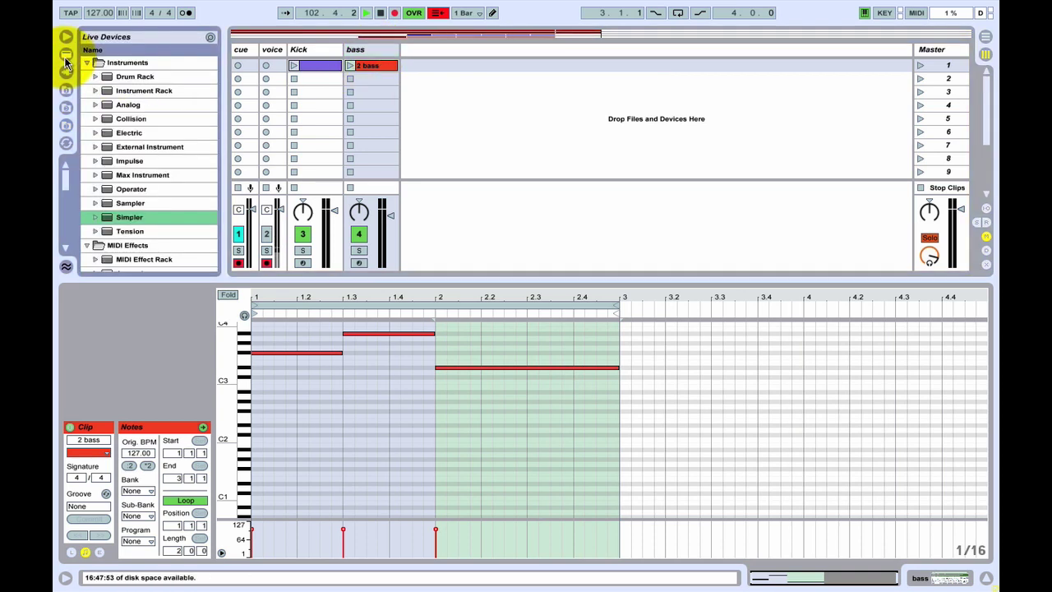
{"action": "scroll", "coordinate": [162, 181], "scroll_direction": "down", "scroll_amount": 10}
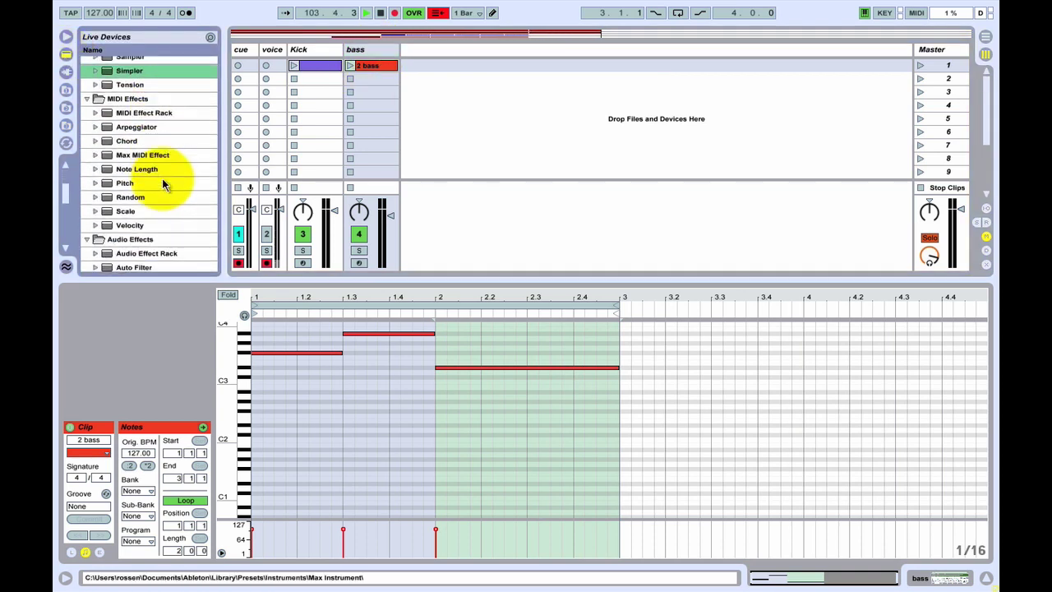
{"action": "scroll", "coordinate": [165, 180], "scroll_direction": "down", "scroll_amount": 5}
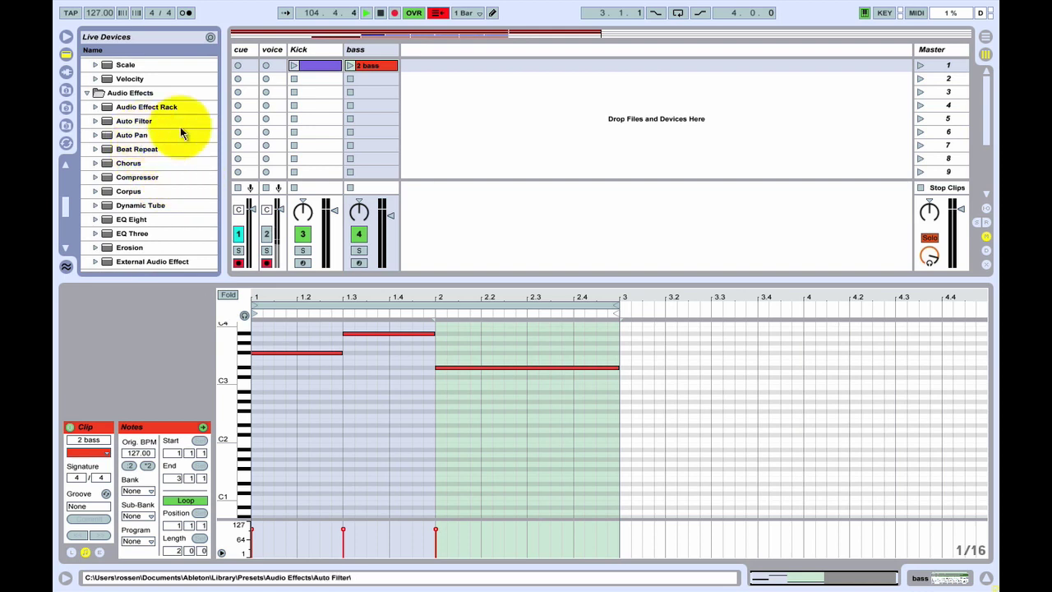
{"action": "left_click", "coordinate": [364, 66]}
{"action": "left_click", "coordinate": [131, 177]}
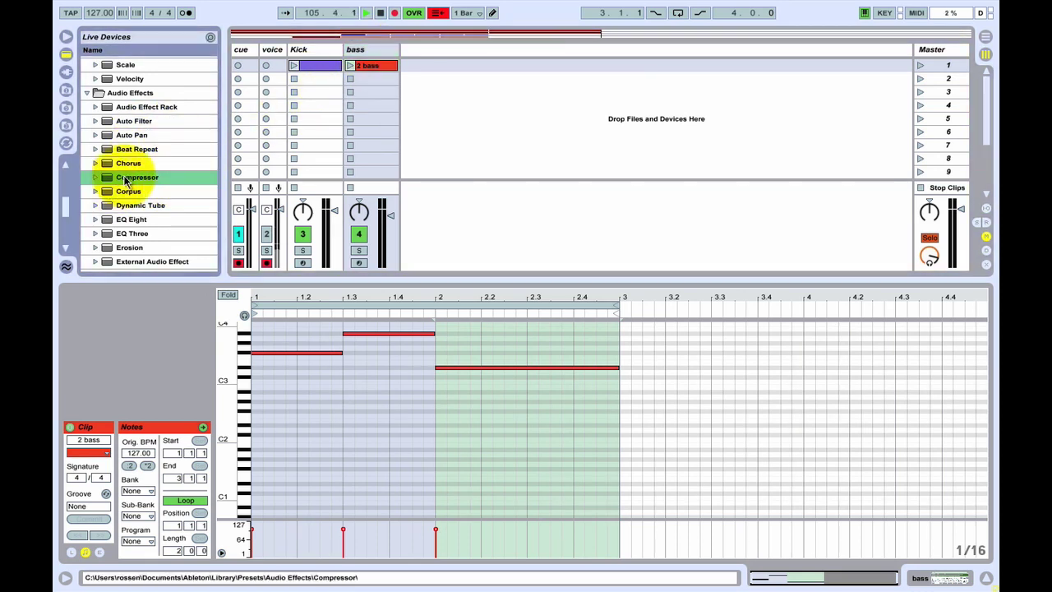
{"action": "left_click", "coordinate": [945, 576]}
{"action": "left_click_drag", "start_coordinate": [148, 181], "coordinate": [611, 507]}
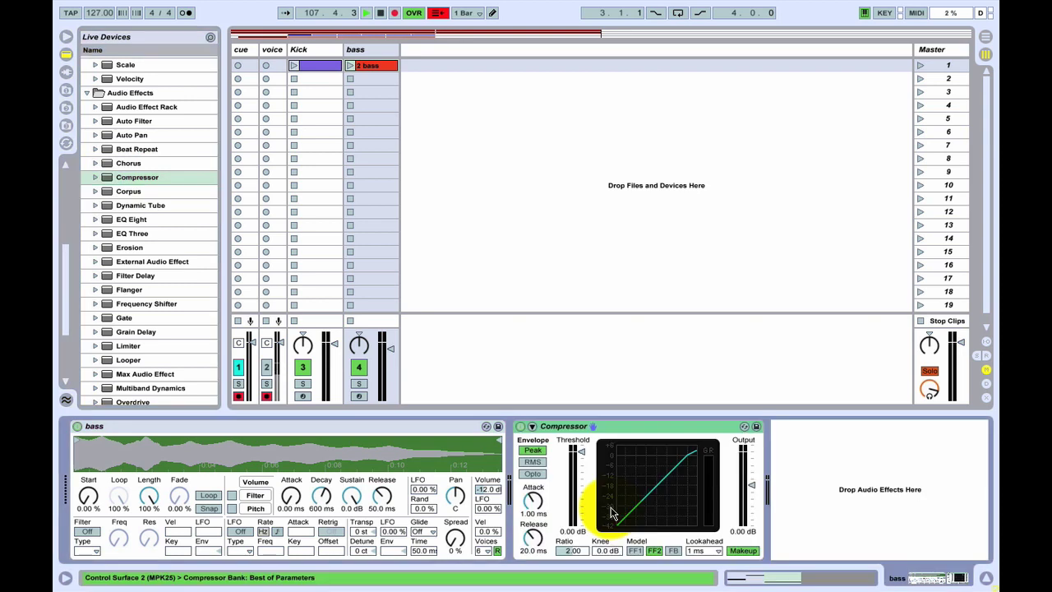
Expand the bass track's Compressor, enable its Sidechain and set Audio From to Kick.
{"action": "left_click", "coordinate": [532, 426]}
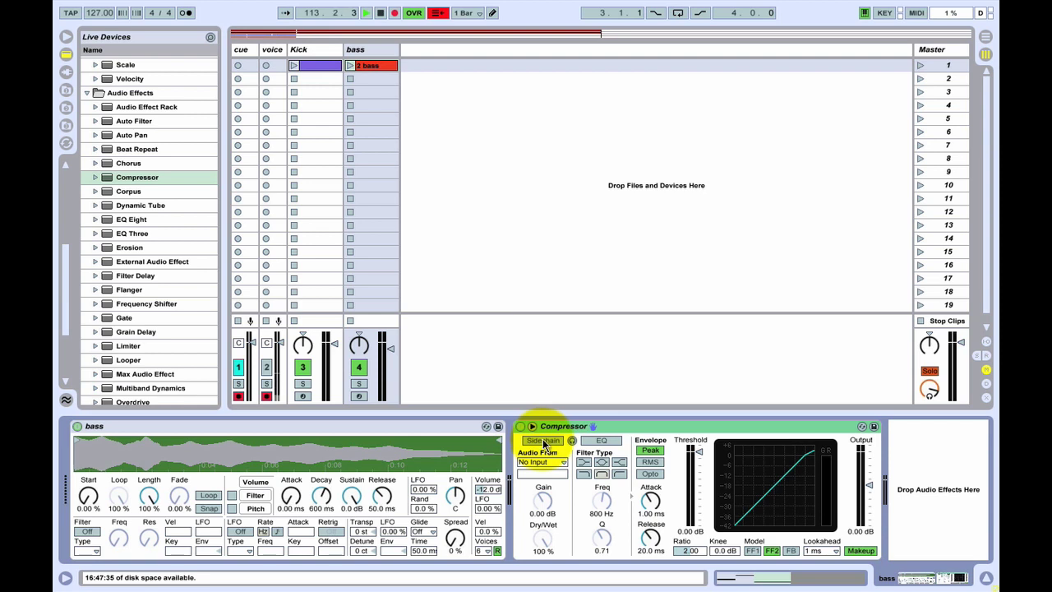
{"action": "left_click", "coordinate": [543, 441]}
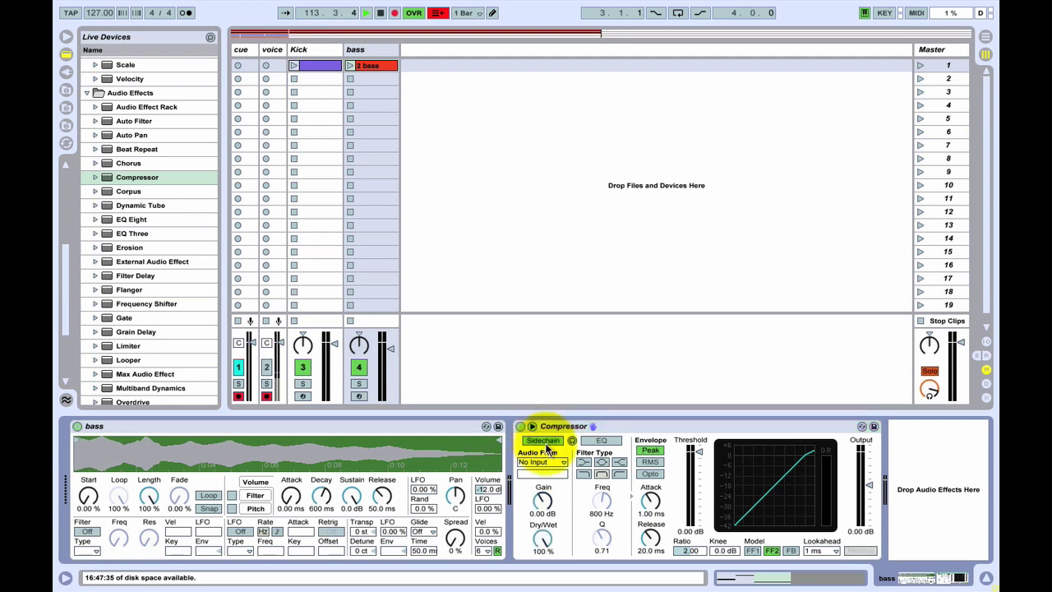
{"action": "left_click", "coordinate": [563, 463]}
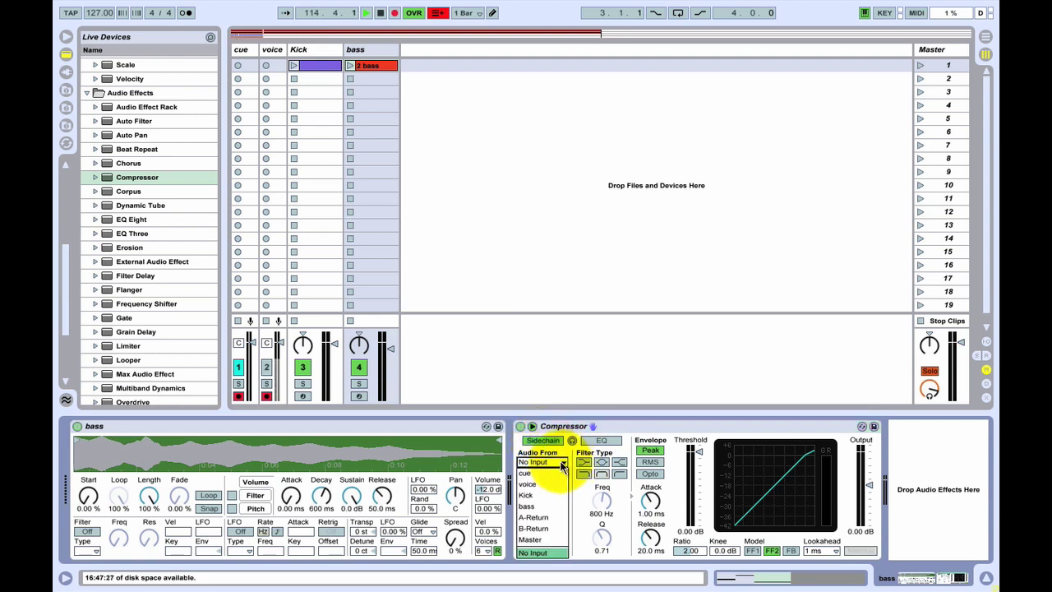
{"action": "left_click", "coordinate": [534, 497]}
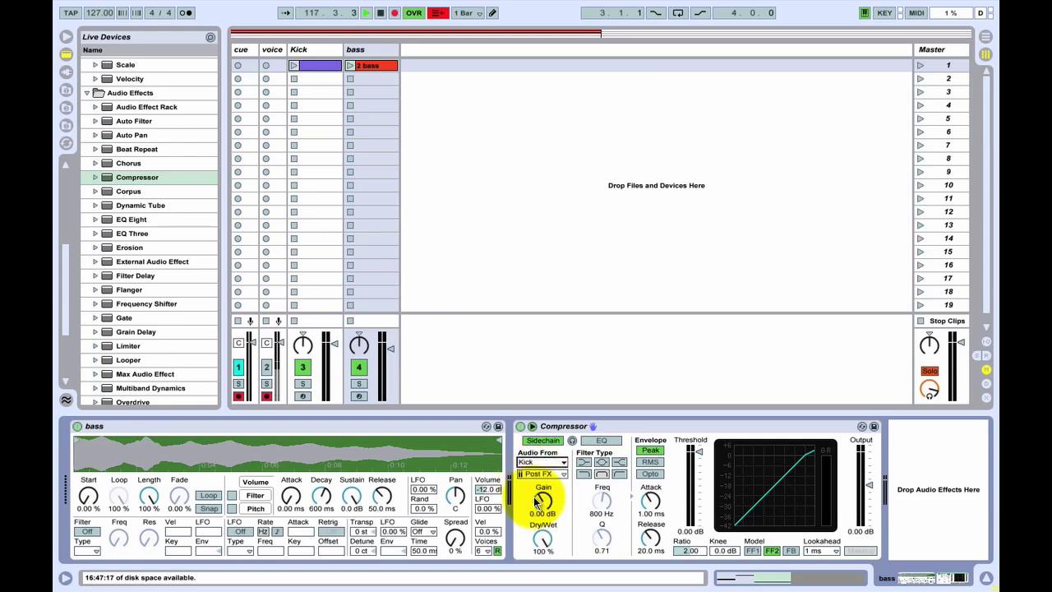
Play the Kick and bass clips together and lower the bass Compressor's threshold to about -46.3 dB.
{"action": "left_click", "coordinate": [293, 66]}
{"action": "left_click", "coordinate": [366, 51]}
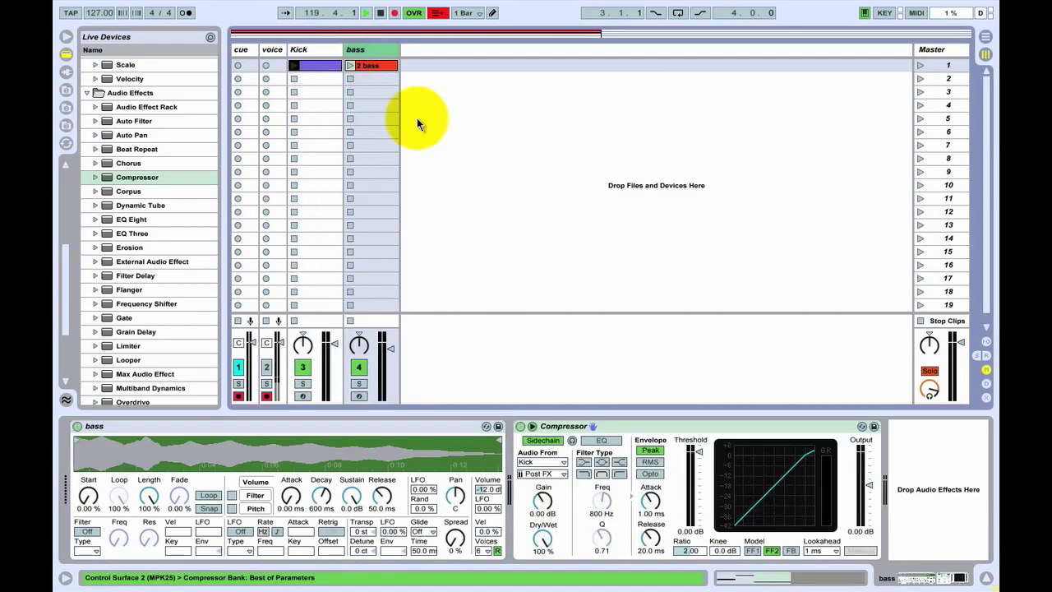
{"action": "left_click_drag", "start_coordinate": [729, 526], "coordinate": [750, 500]}
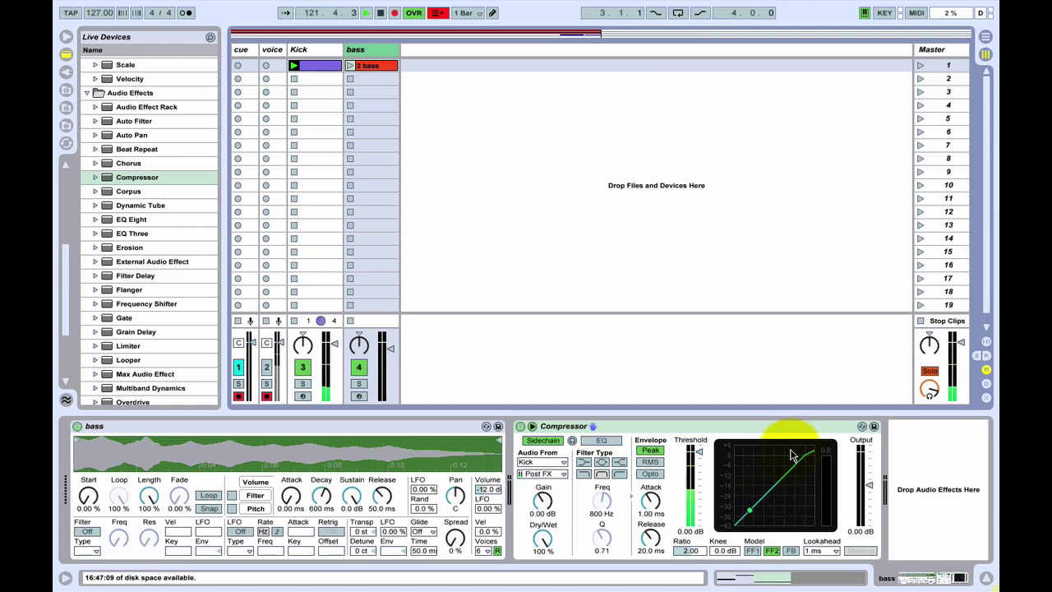
{"action": "left_click", "coordinate": [350, 66]}
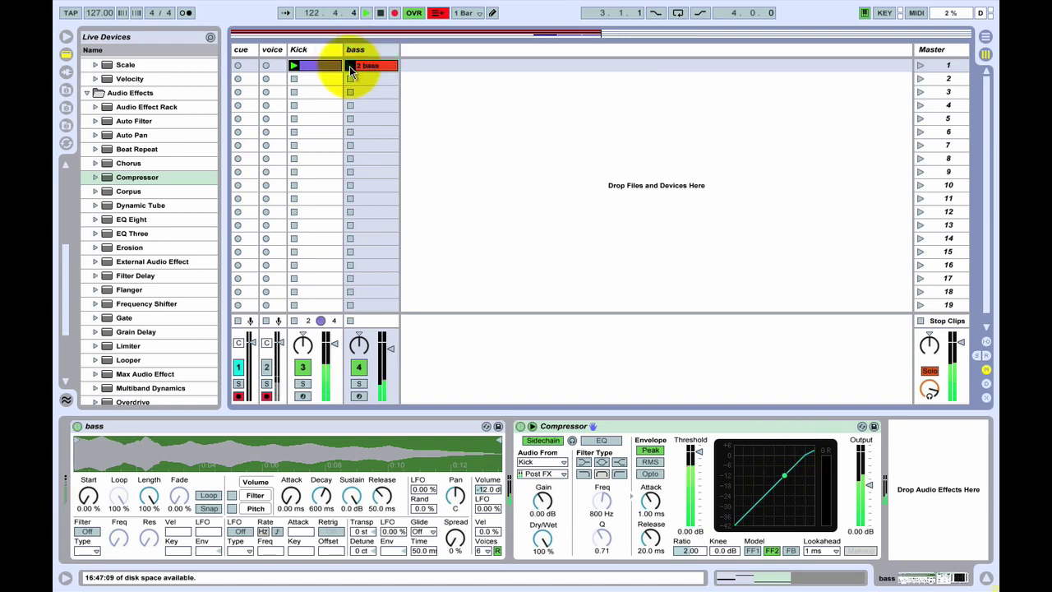
{"action": "left_click_drag", "start_coordinate": [694, 455], "coordinate": [700, 458]}
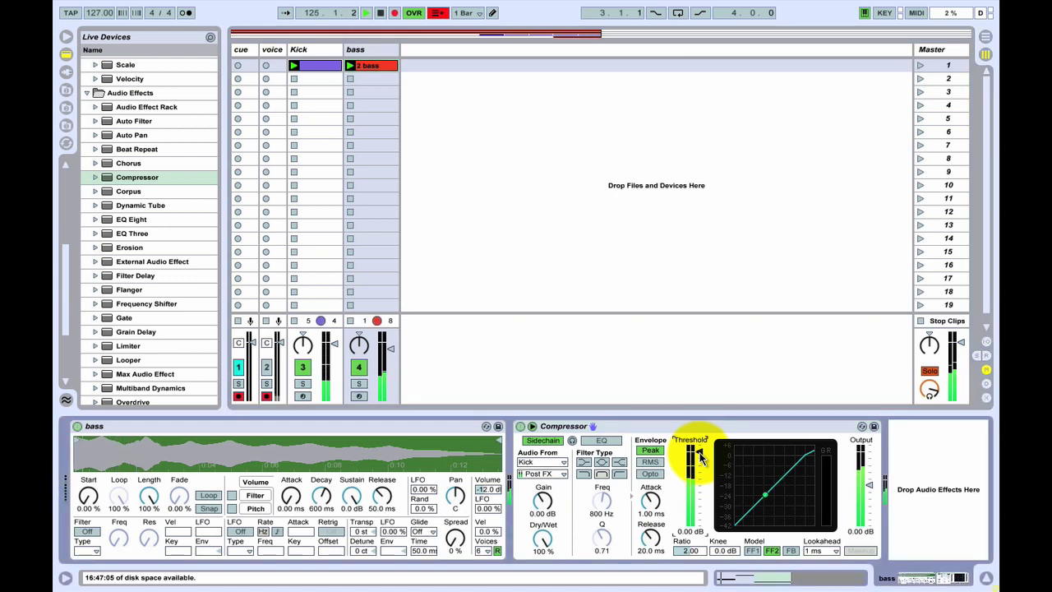
{"action": "left_click_drag", "start_coordinate": [699, 459], "coordinate": [697, 460]}
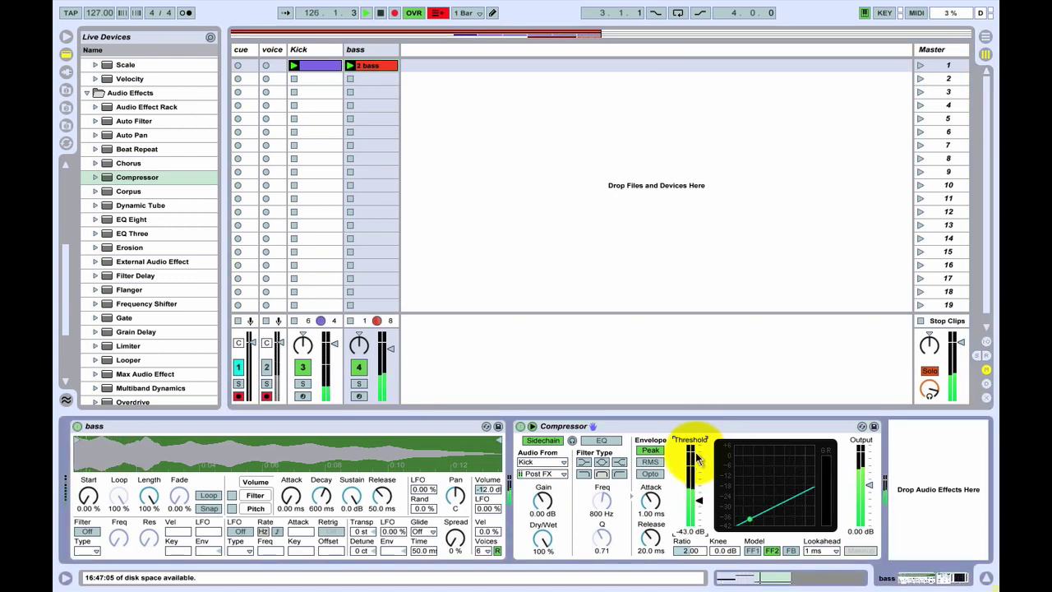
{"action": "left_click_drag", "start_coordinate": [696, 456], "coordinate": [693, 496]}
Add drumloop01.wav as a clip on a new audio track, launch it with the groove and lower that track's volume.
{"action": "left_click", "coordinate": [65, 125]}
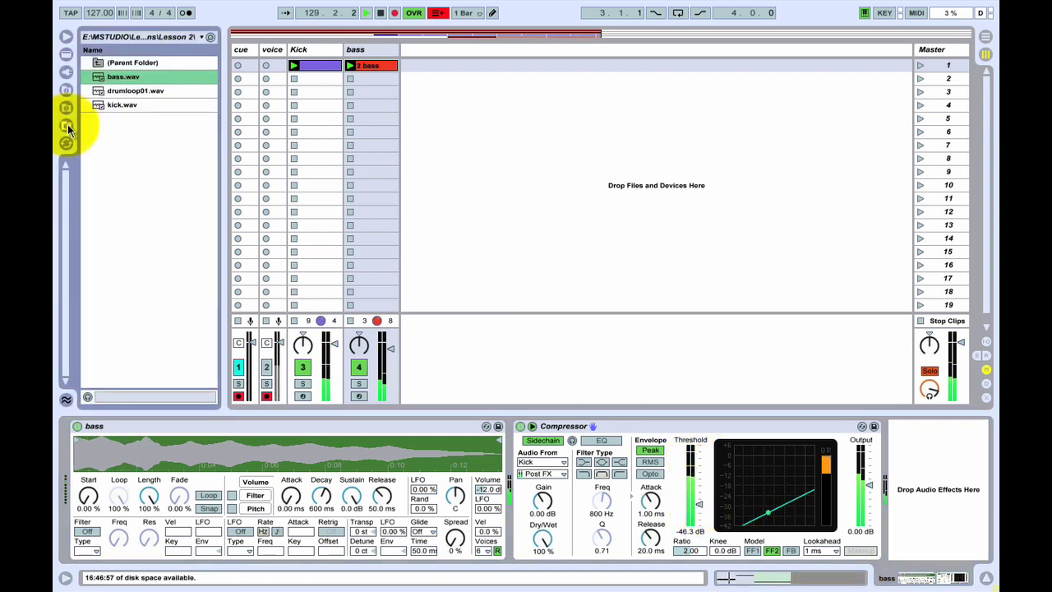
{"action": "left_click_drag", "start_coordinate": [118, 93], "coordinate": [448, 74]}
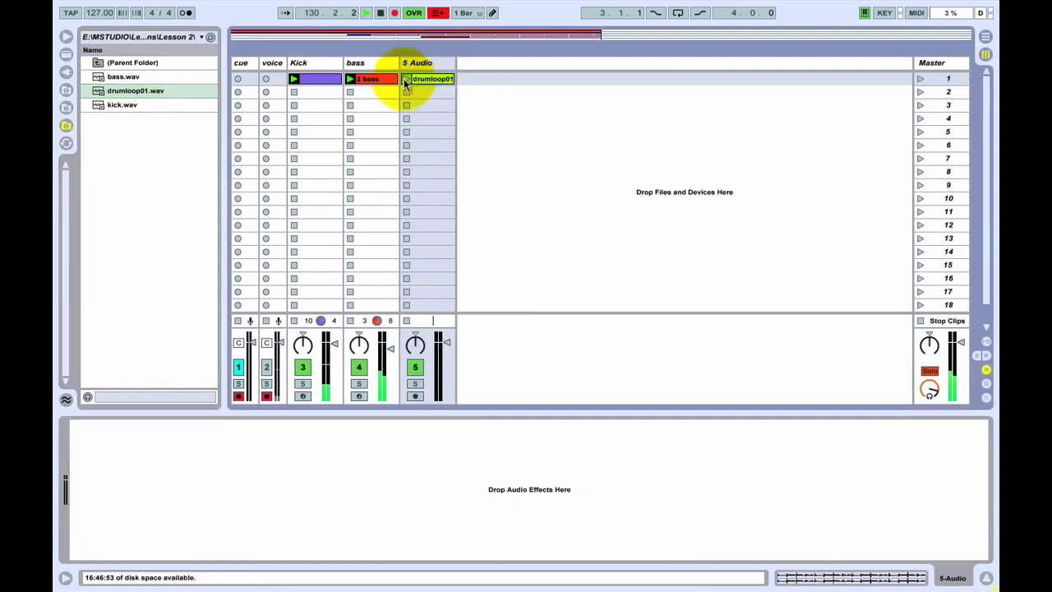
{"action": "left_click", "coordinate": [406, 79]}
{"action": "left_click_drag", "start_coordinate": [446, 340], "coordinate": [390, 345]}
Show the devices of the bass track and of the Kick track while the groove plays.
{"action": "left_click", "coordinate": [366, 66]}
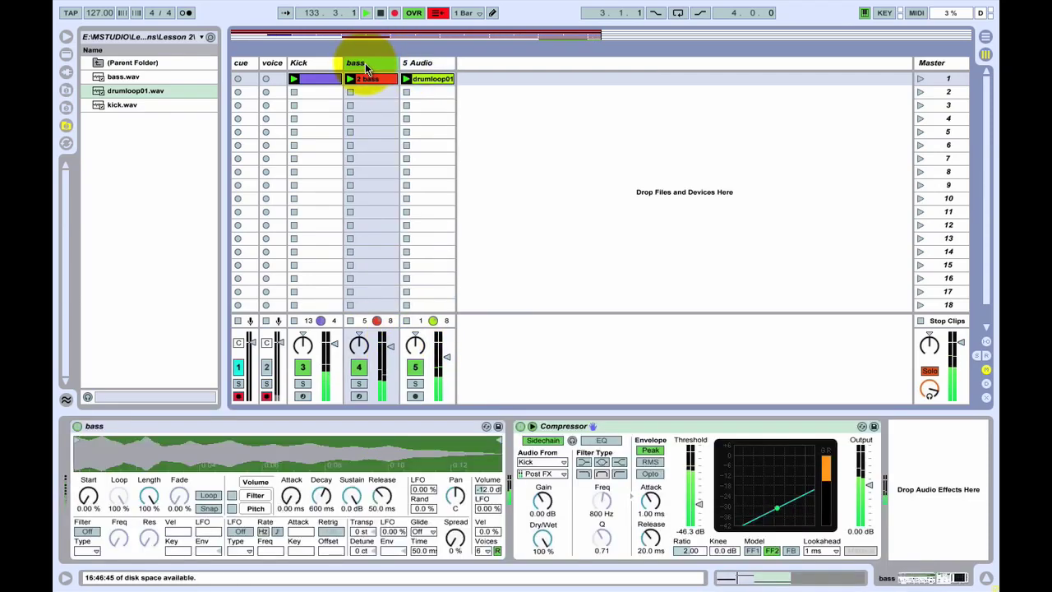
{"action": "left_click", "coordinate": [301, 66]}
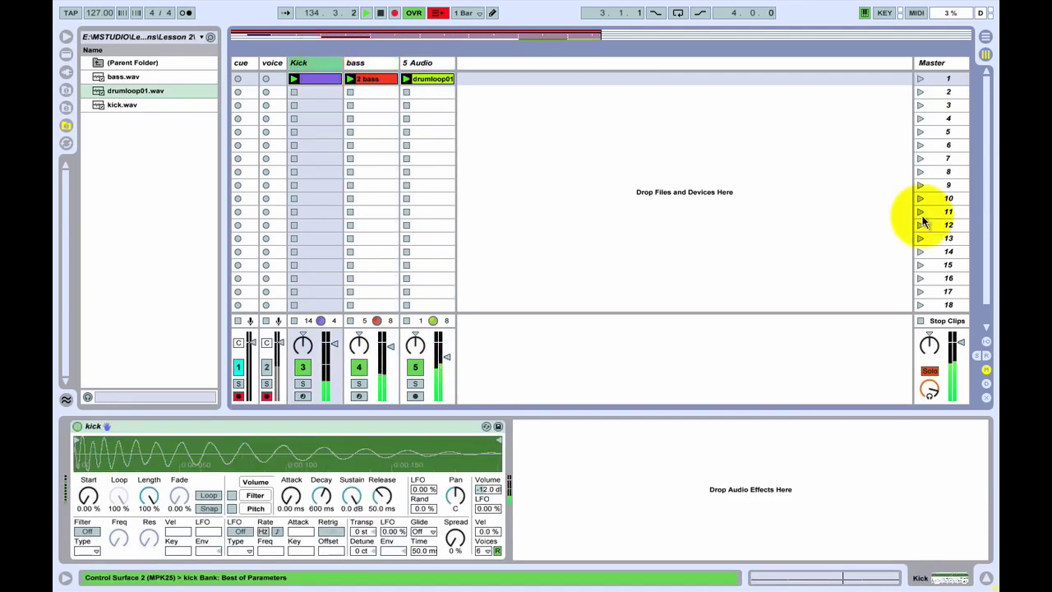